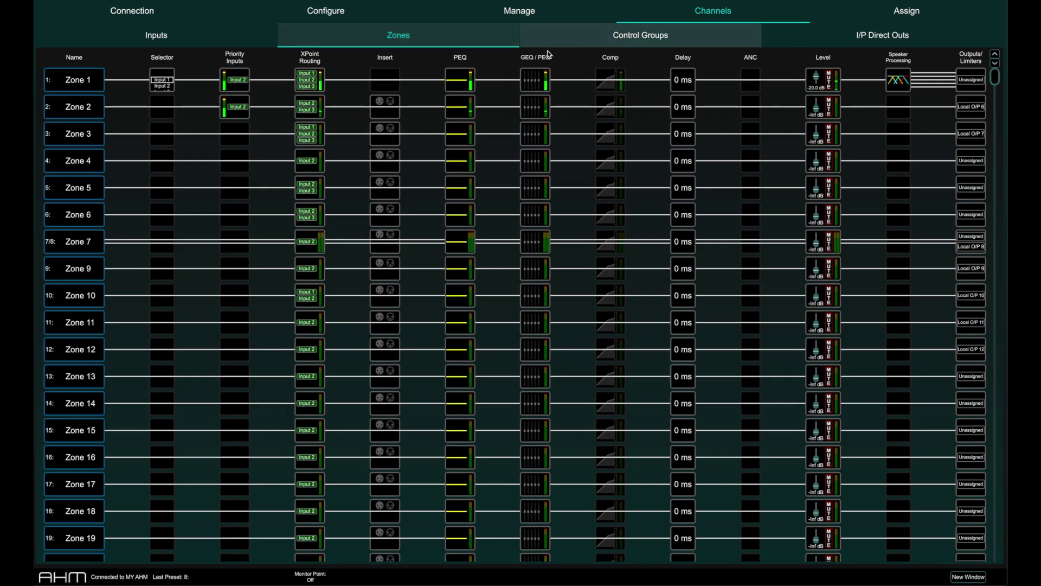
# Switch Zone 1's compressor in, then back out so it stays bypassed.
pyautogui.click(599, 82)
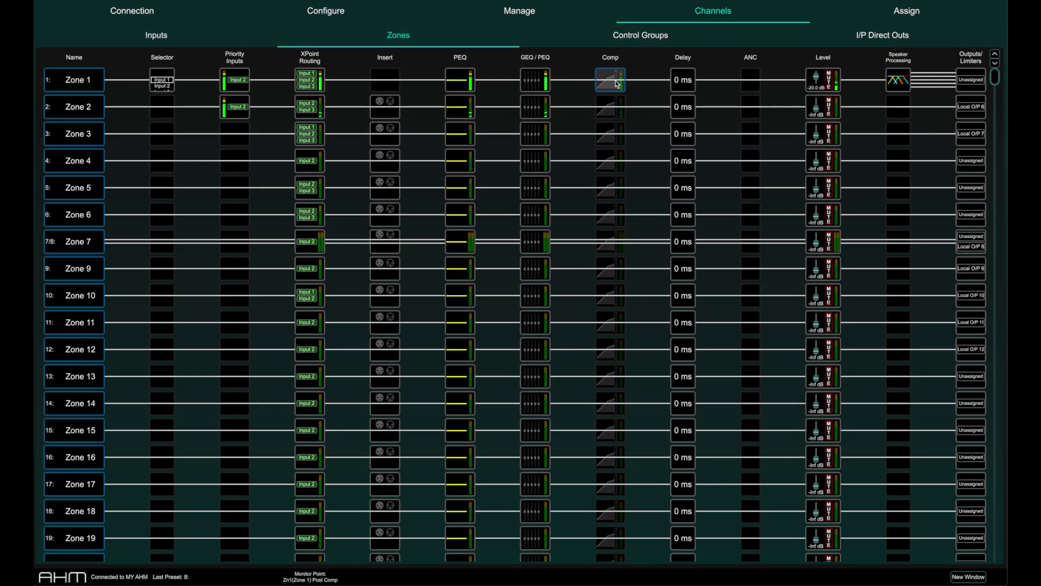
pyautogui.click(611, 79)
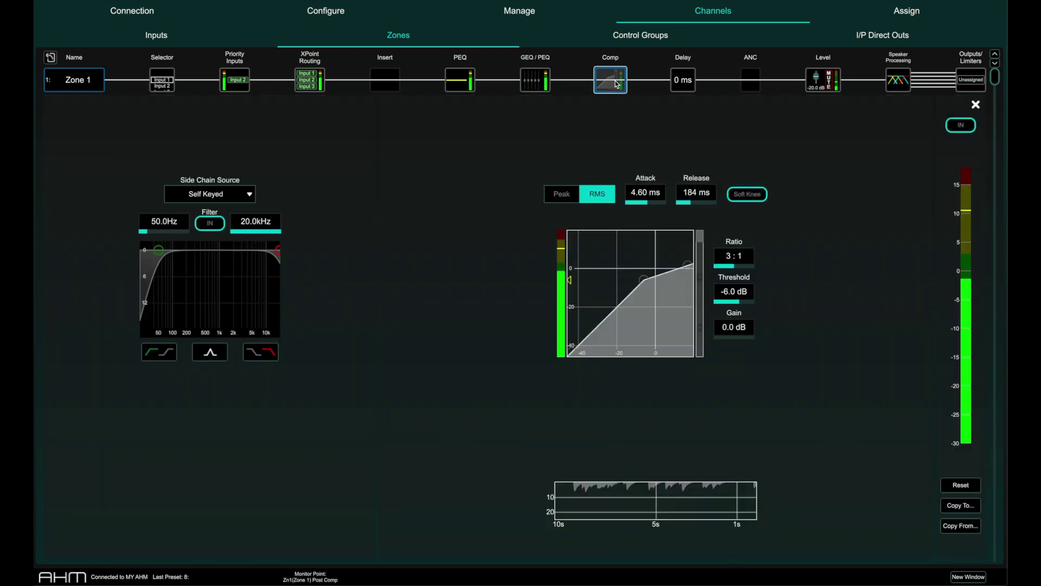
pyautogui.click(961, 125)
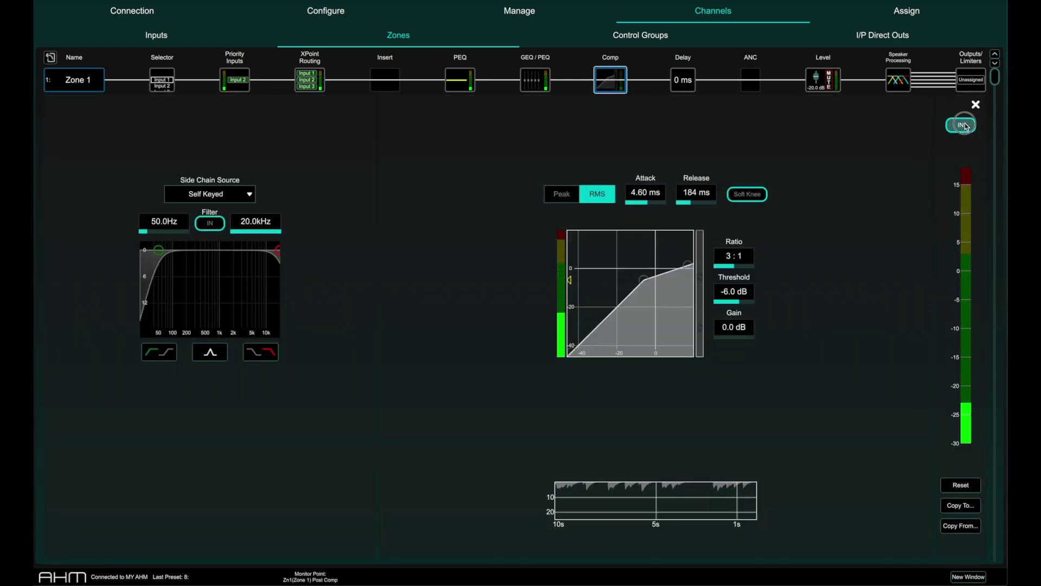
pyautogui.click(609, 81)
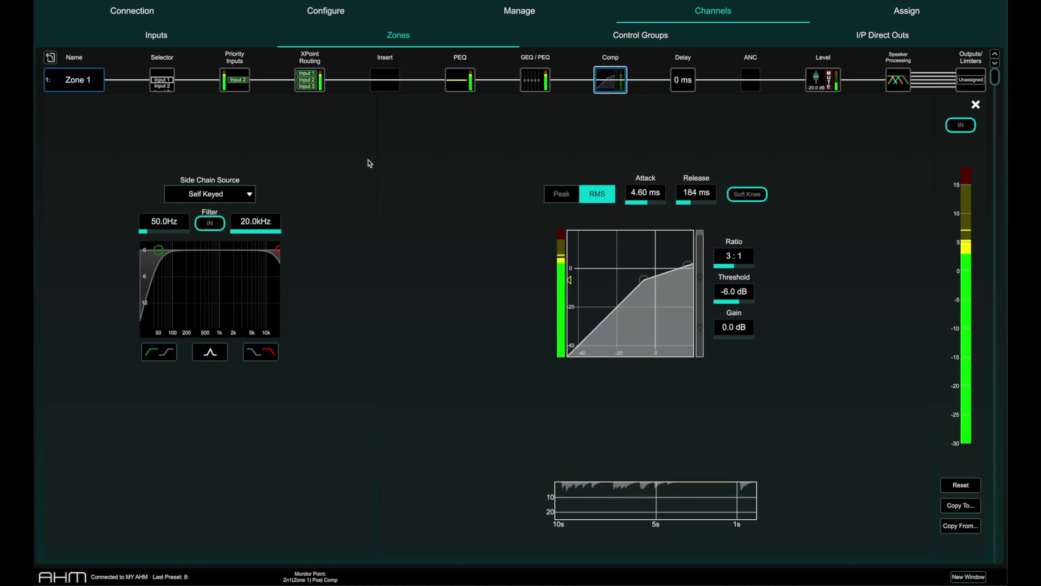
pyautogui.click(172, 82)
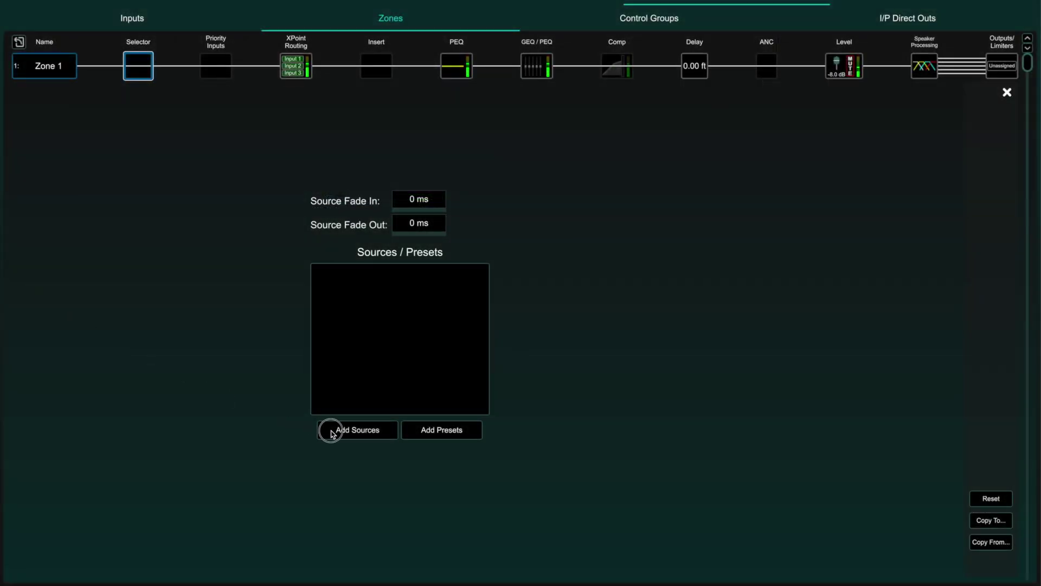
# Add Inputs 1, 2 and 3 as Zone 1's selector sources.
pyautogui.click(332, 430)
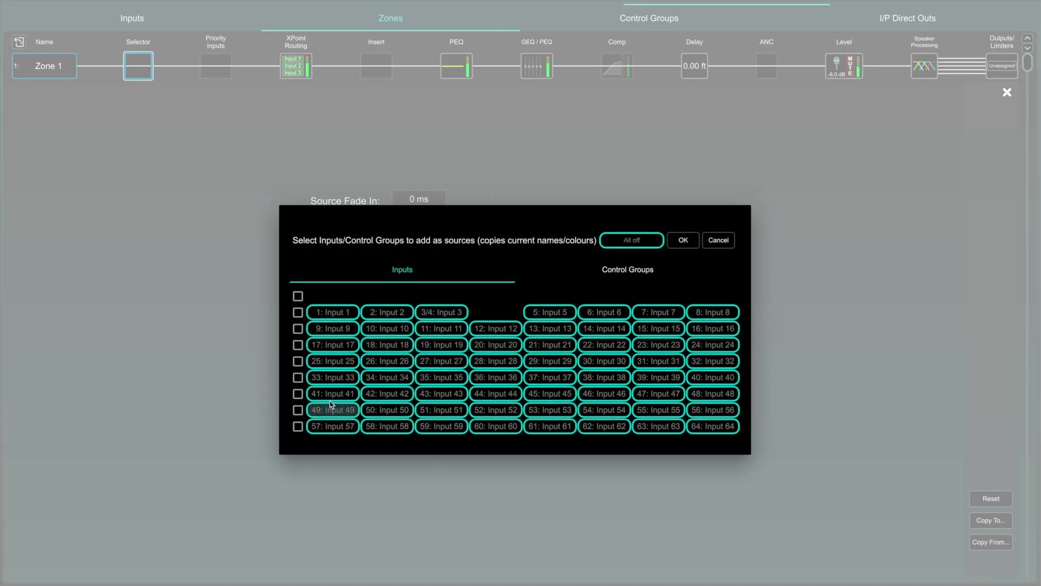
pyautogui.moveTo(323, 313); pyautogui.dragTo(446, 312)
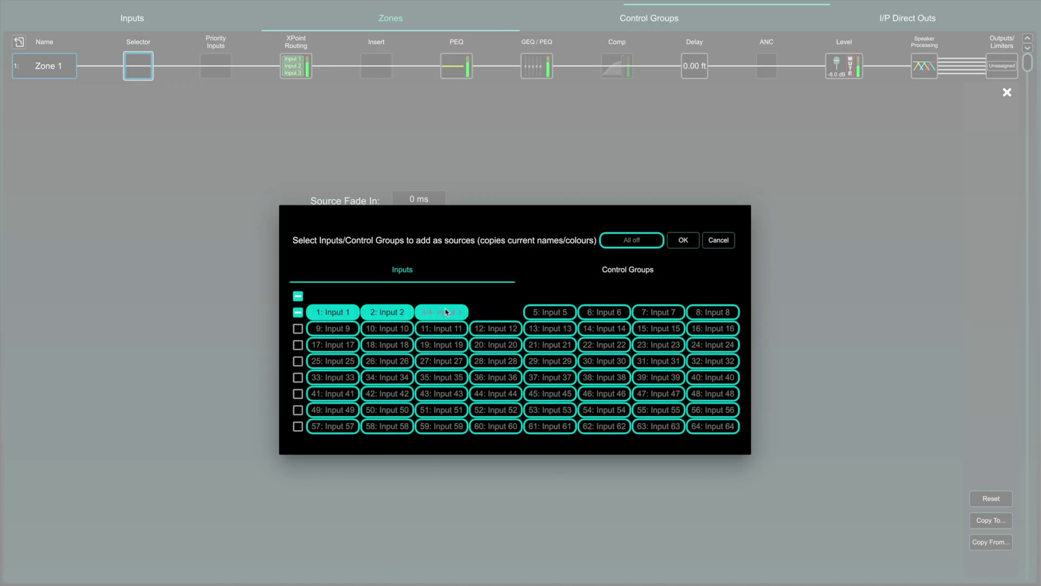
pyautogui.click(687, 237)
# Add Presets 1, 2 and 3 to Zone 1's selector sources.
pyautogui.click(455, 425)
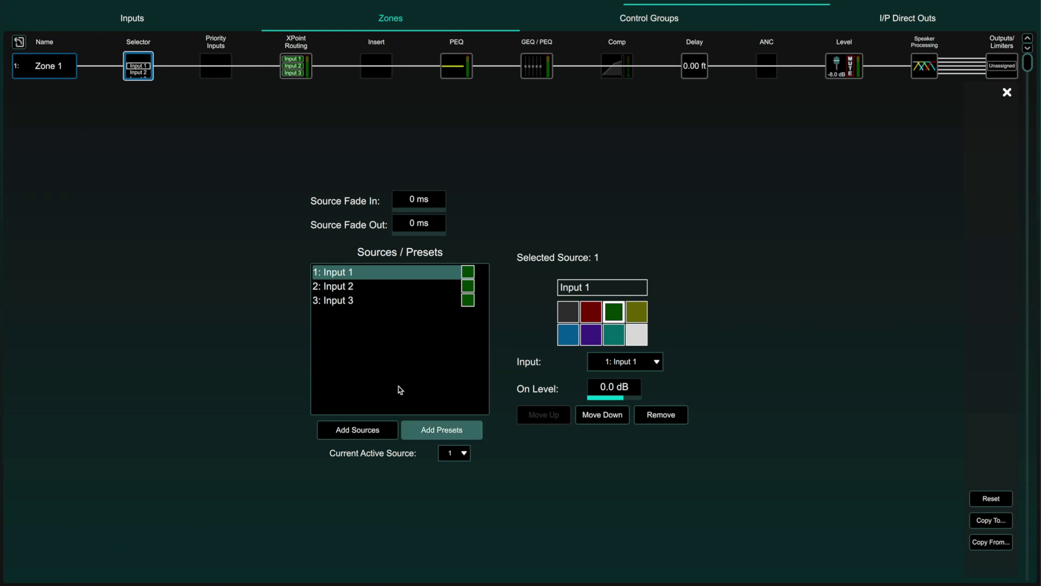
pyautogui.moveTo(355, 296); pyautogui.dragTo(512, 299)
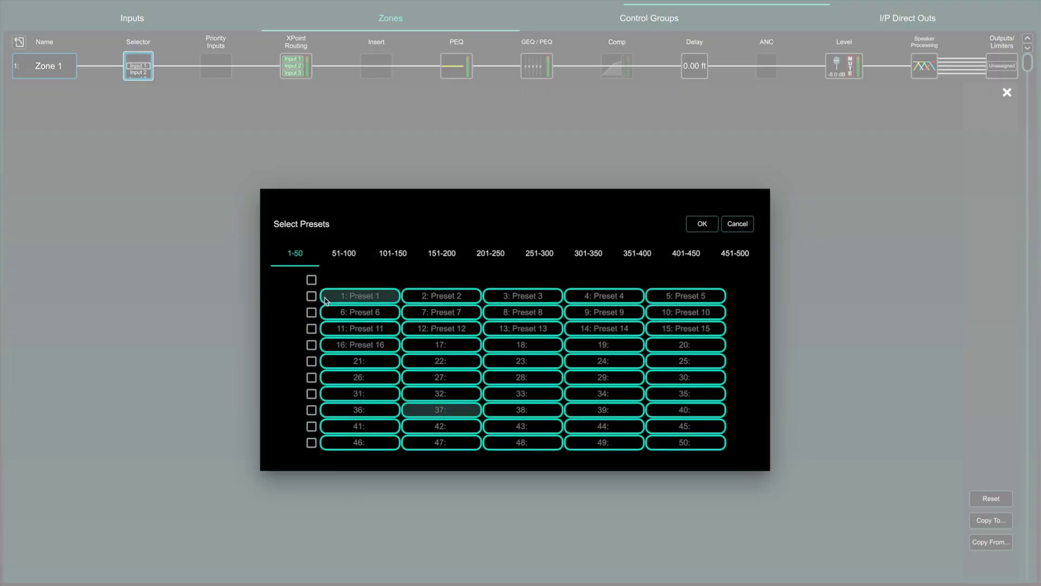
pyautogui.click(325, 299)
pyautogui.click(436, 297)
pyautogui.click(520, 296)
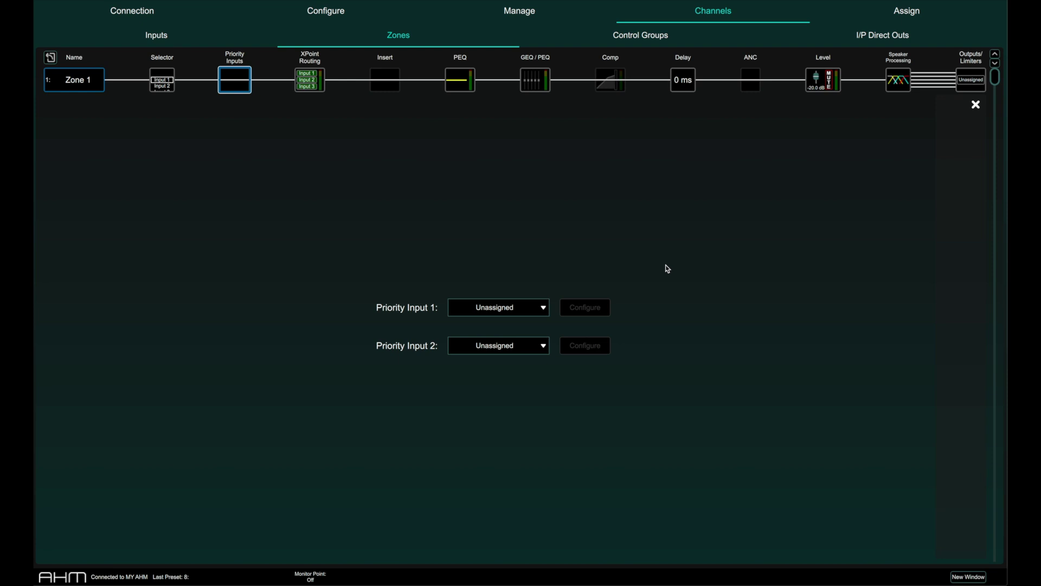
# Assign Input 1 as Priority Input 1 and Input 2 as Priority Input 2.
pyautogui.click(535, 313)
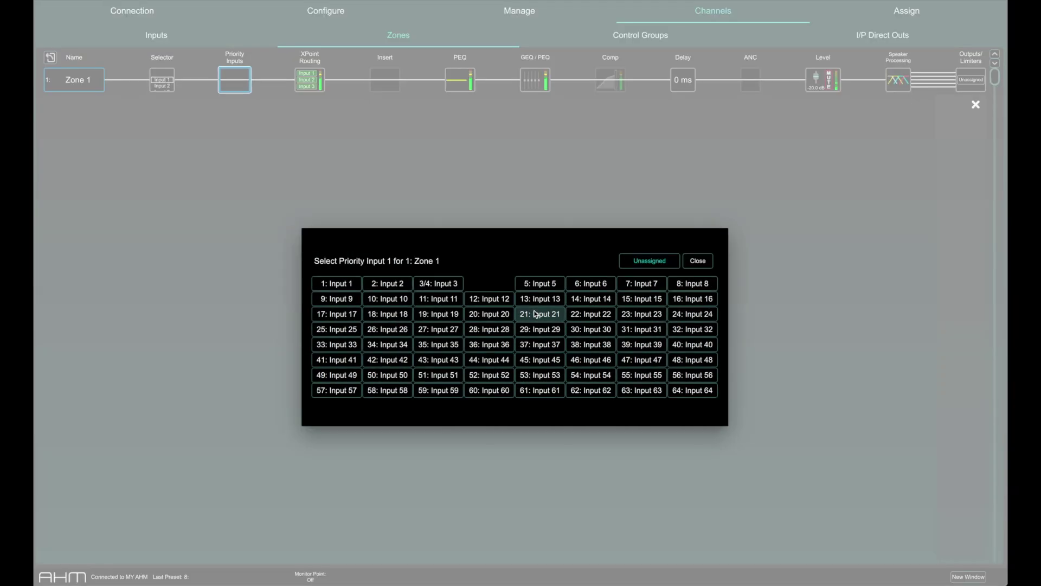
pyautogui.click(348, 288)
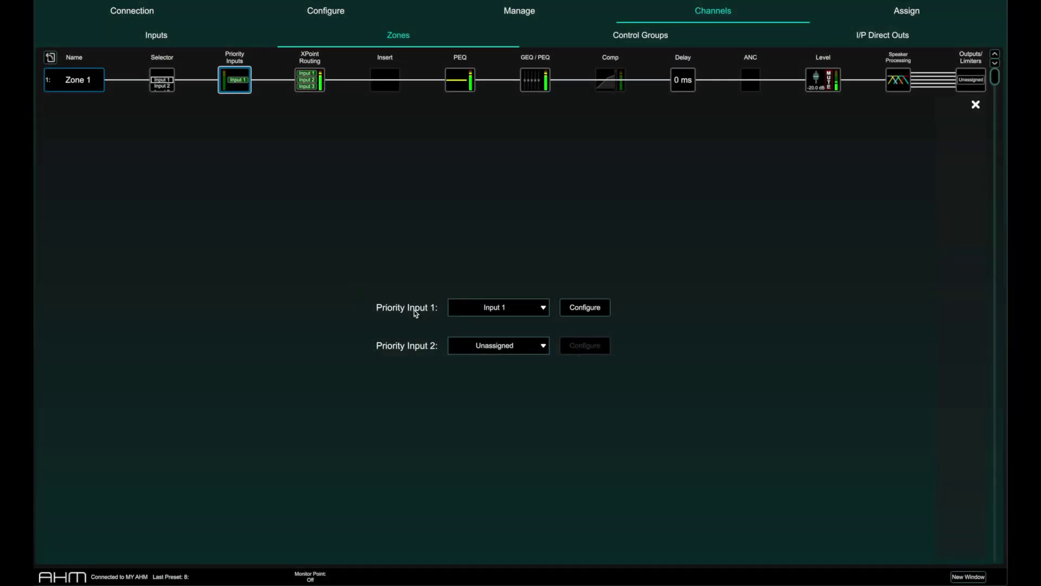
pyautogui.click(477, 345)
pyautogui.click(398, 284)
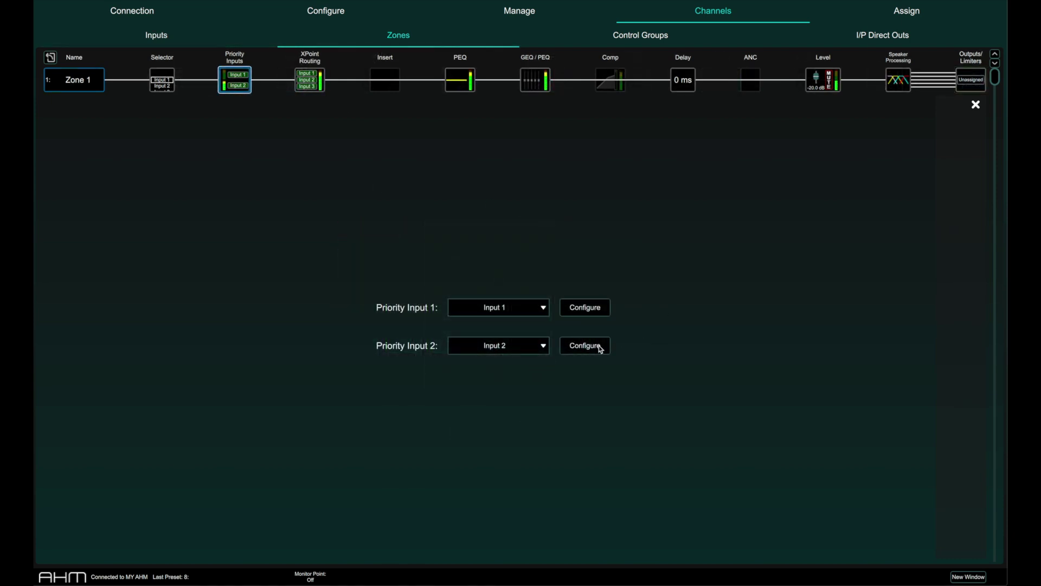
pyautogui.click(600, 348)
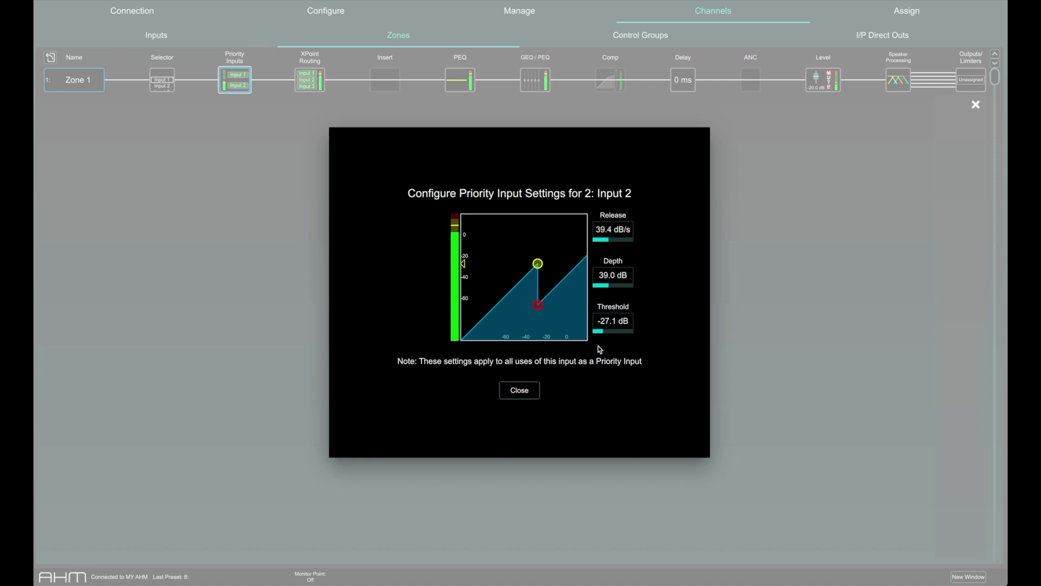
# Set Input 2's ducking to -17.6 dB threshold, 53.3 dB depth and 32.2 dB/s release.
pyautogui.moveTo(612, 327)
pyautogui.mouseDown()
pyautogui.moveTo(588, 327)
pyautogui.moveTo(658, 335)
pyautogui.mouseUp()
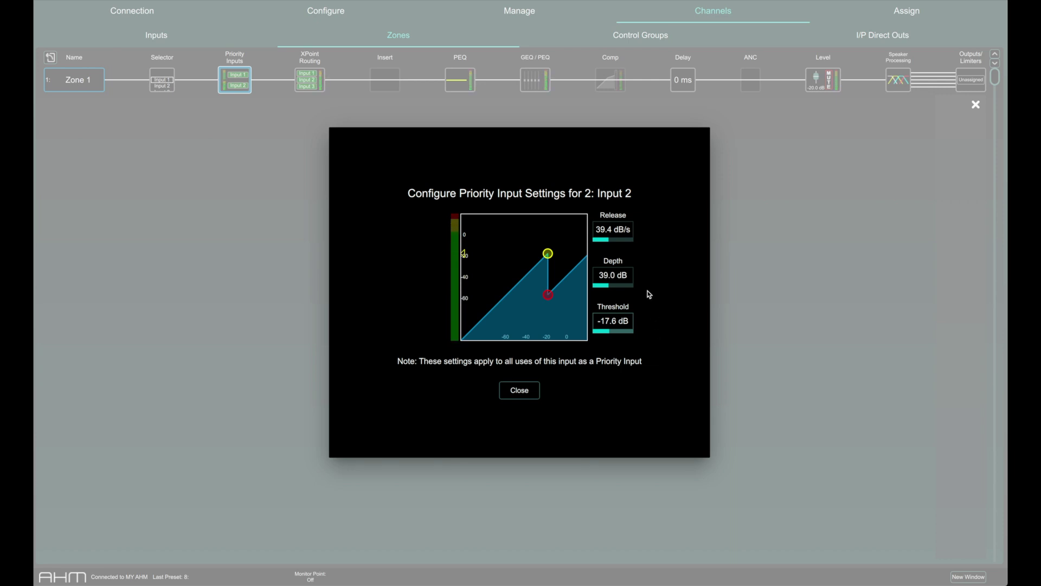
pyautogui.click(623, 276)
pyautogui.moveTo(625, 278)
pyautogui.mouseDown()
pyautogui.moveTo(604, 278)
pyautogui.moveTo(659, 279)
pyautogui.mouseUp()
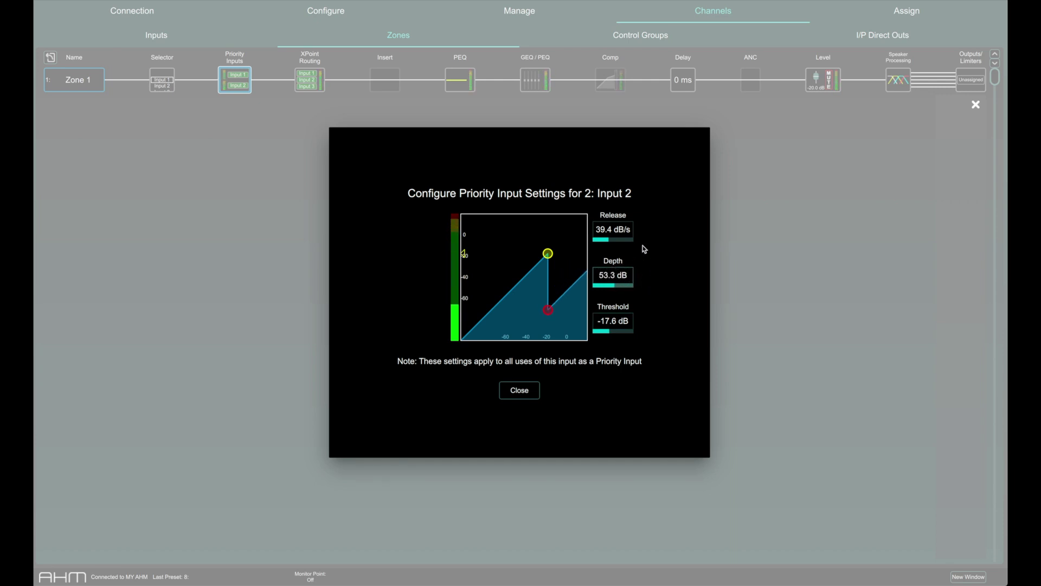
pyautogui.moveTo(625, 232)
pyautogui.mouseDown()
pyautogui.moveTo(609, 234)
pyautogui.moveTo(680, 238)
pyautogui.moveTo(635, 232)
pyautogui.moveTo(618, 248)
pyautogui.mouseUp()
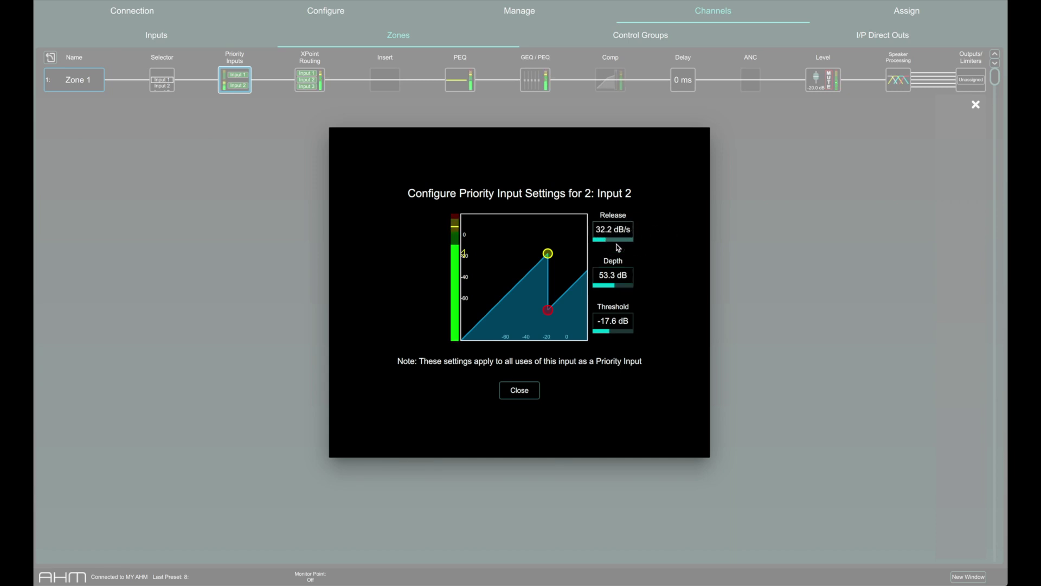
pyautogui.click(520, 390)
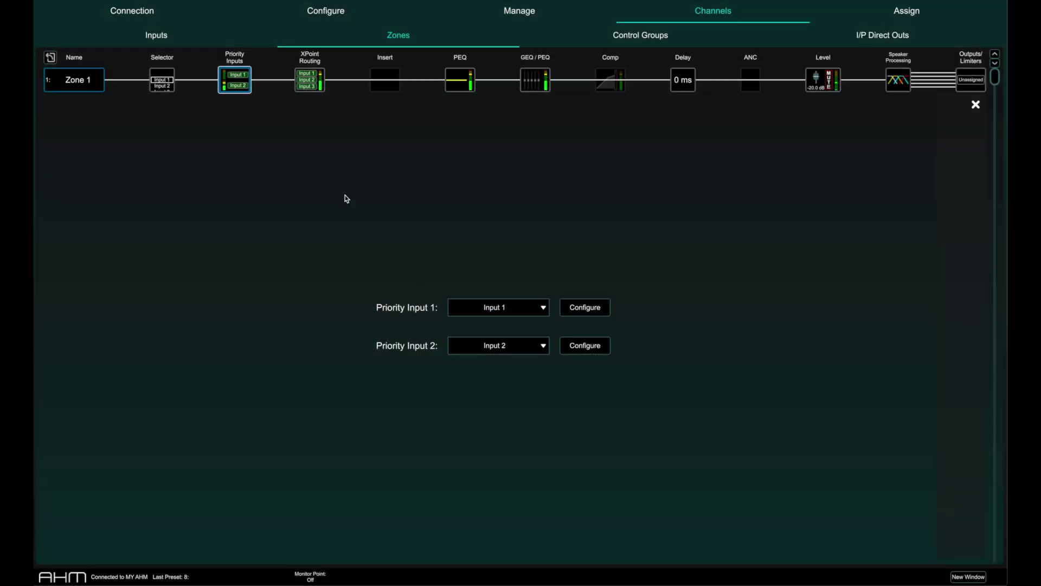
# Review Zone 2's Priority Input 1 ducking settings, then return to the full zone list.
pyautogui.click(233, 88)
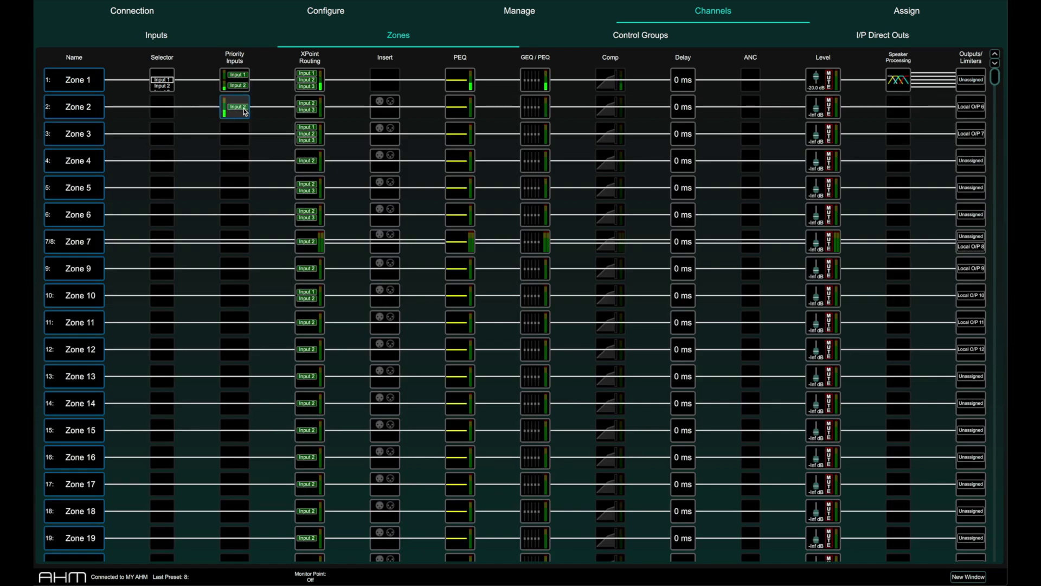
pyautogui.click(245, 112)
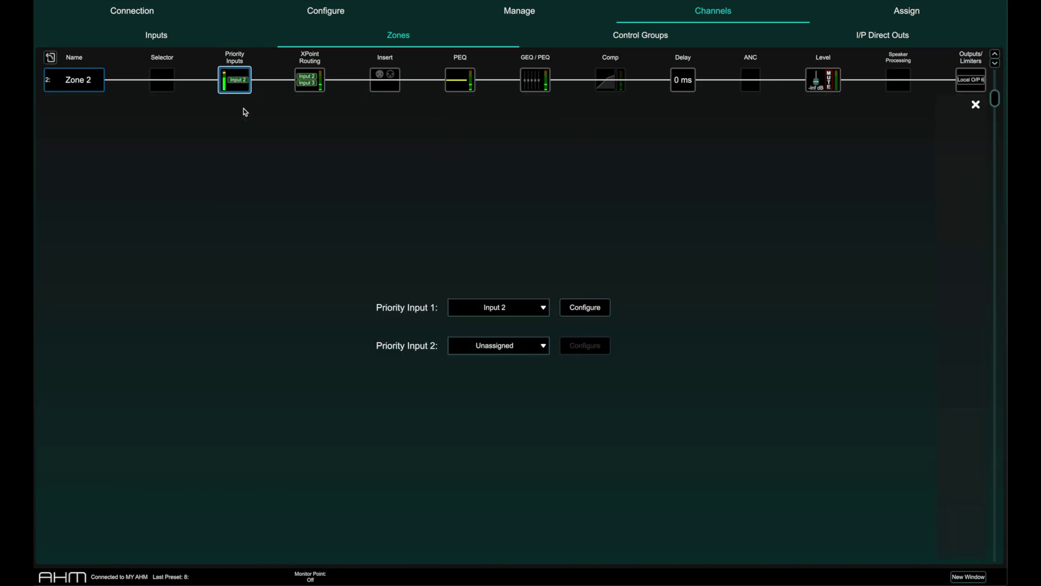
pyautogui.click(566, 305)
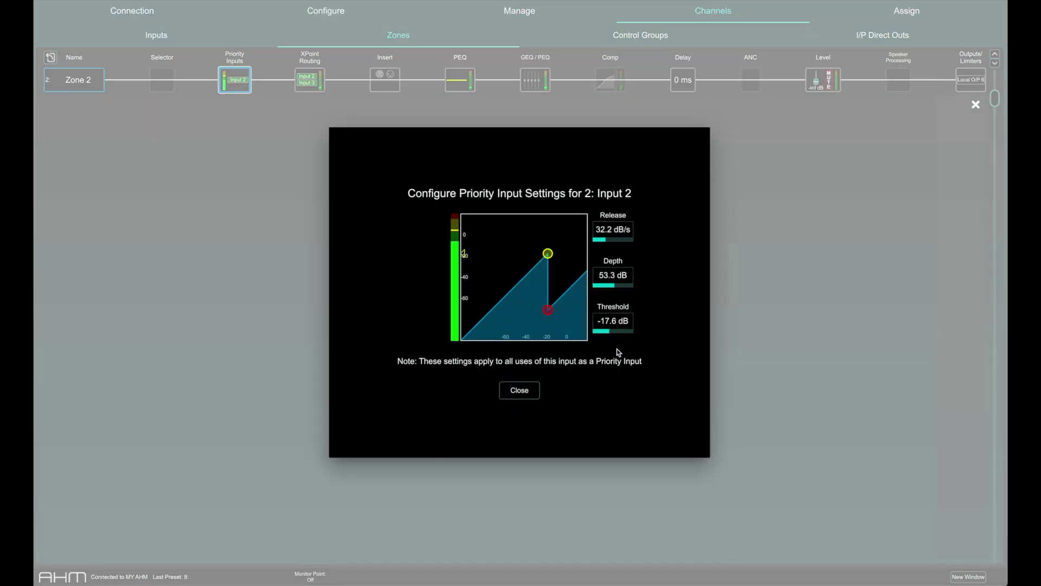
pyautogui.click(530, 390)
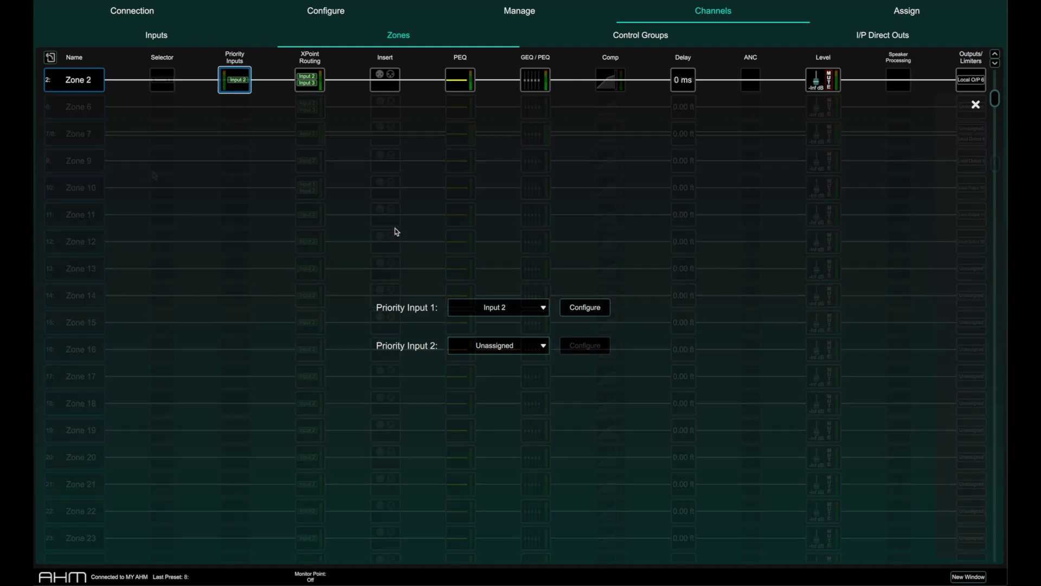
pyautogui.click(396, 231)
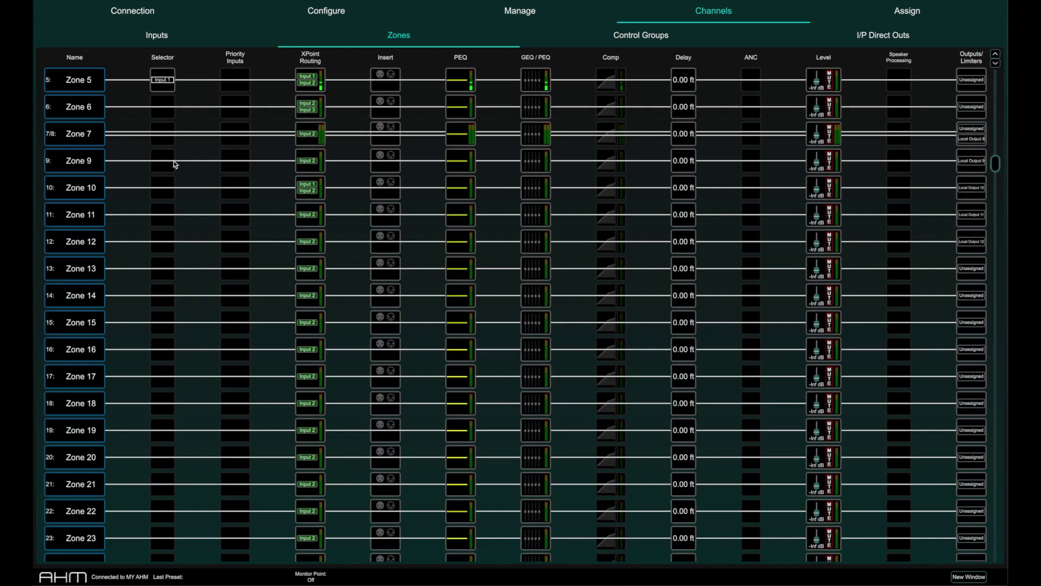
# Set Input 1's crosspoint level into Zone 5 to -15.0 dB.
pyautogui.click(305, 84)
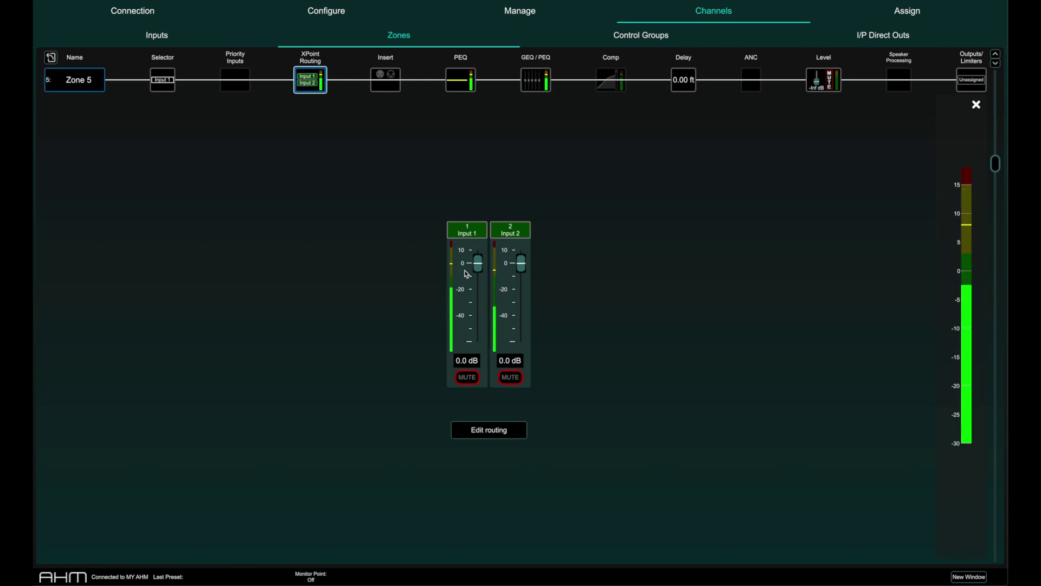
pyautogui.moveTo(478, 265); pyautogui.dragTo(523, 301)
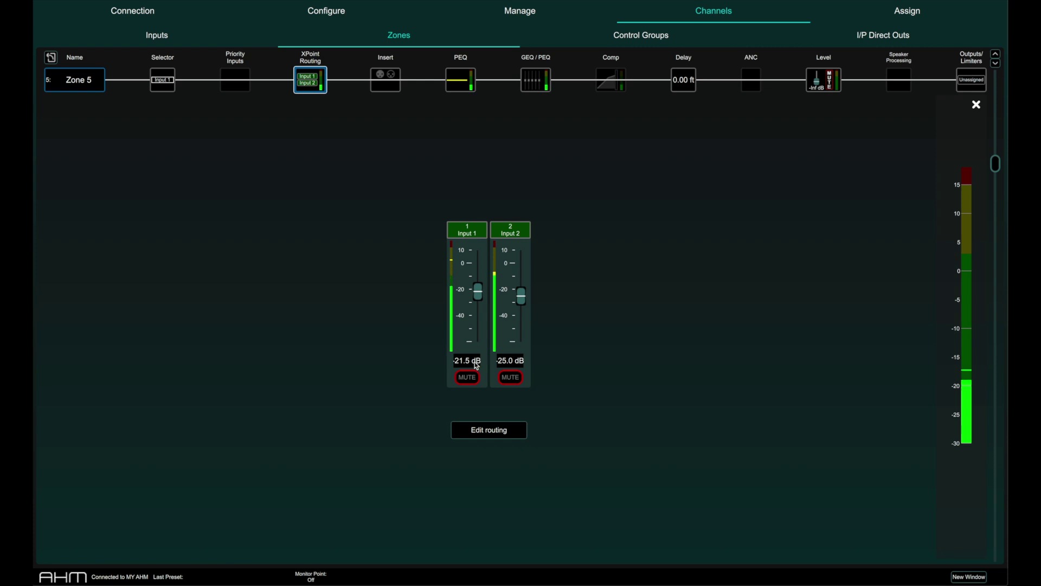
pyautogui.moveTo(478, 293)
pyautogui.mouseDown()
pyautogui.moveTo(479, 271)
pyautogui.moveTo(478, 283)
pyautogui.mouseUp()
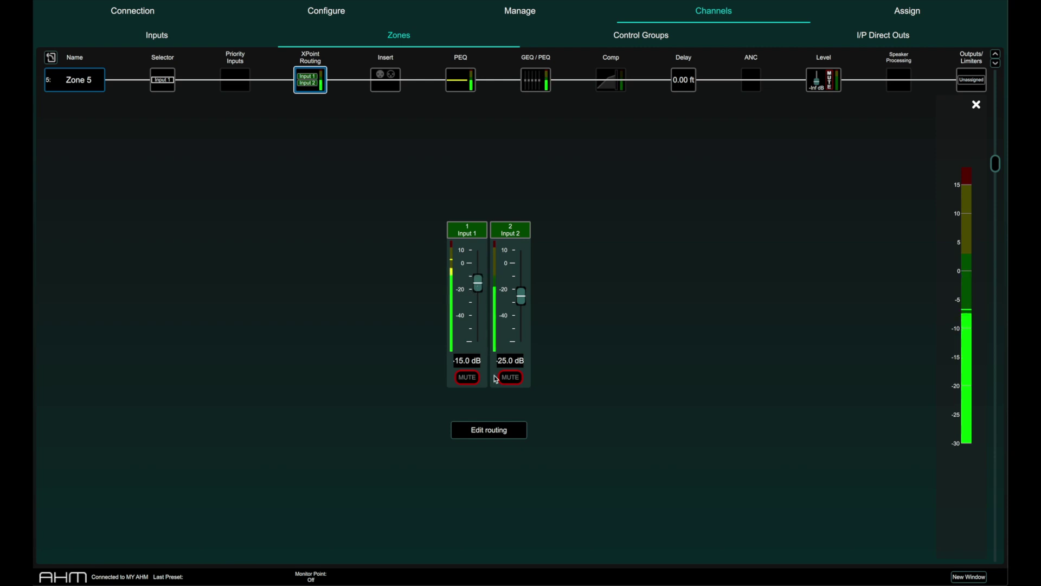
# Route Inputs 3 and 5 and Zones 1 and 2 into Zone 5.
pyautogui.click(485, 429)
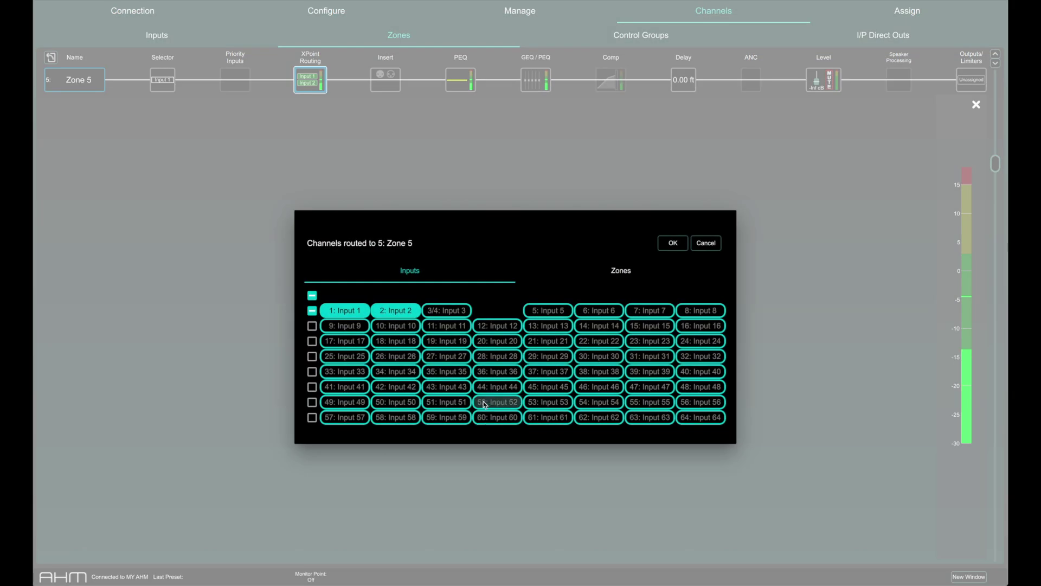
pyautogui.click(447, 312)
pyautogui.click(548, 310)
pyautogui.click(570, 270)
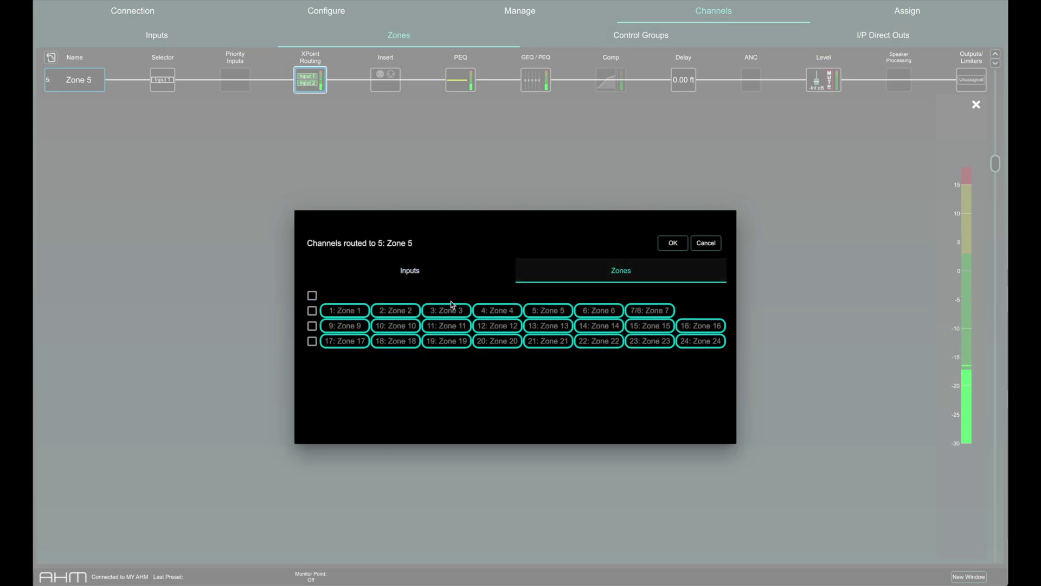
pyautogui.click(345, 310)
pyautogui.click(395, 310)
pyautogui.click(672, 243)
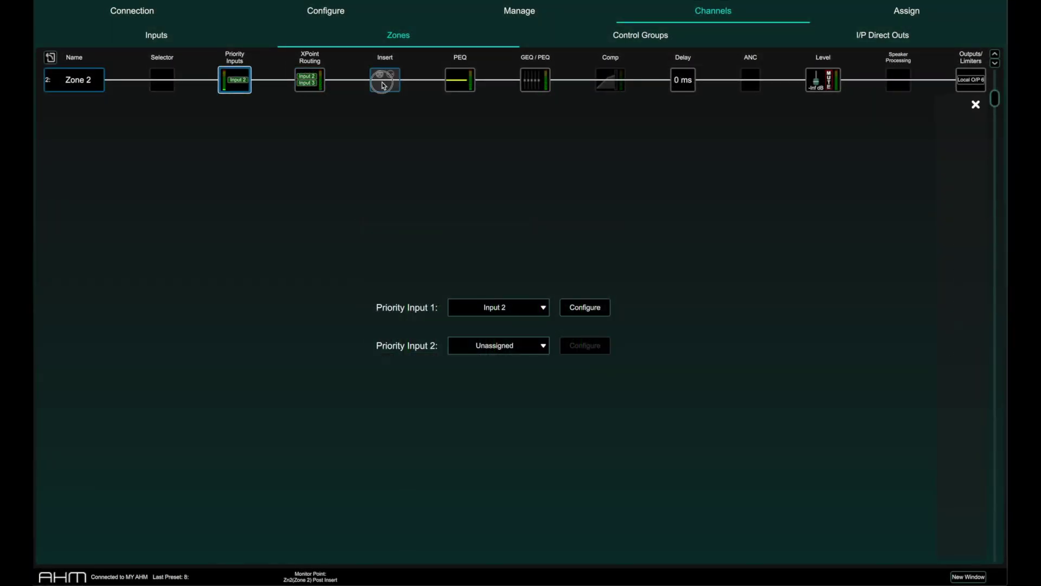
pyautogui.click(383, 82)
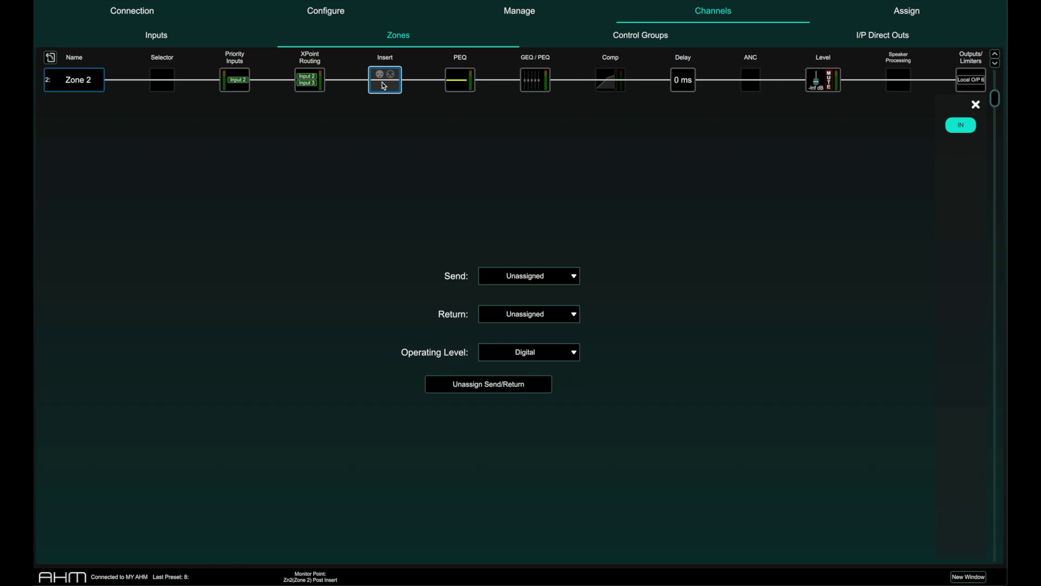
# Send Zone 2's insert to Local Output 1 and return it from Local Input 1.
pyautogui.click(531, 275)
pyautogui.click(444, 312)
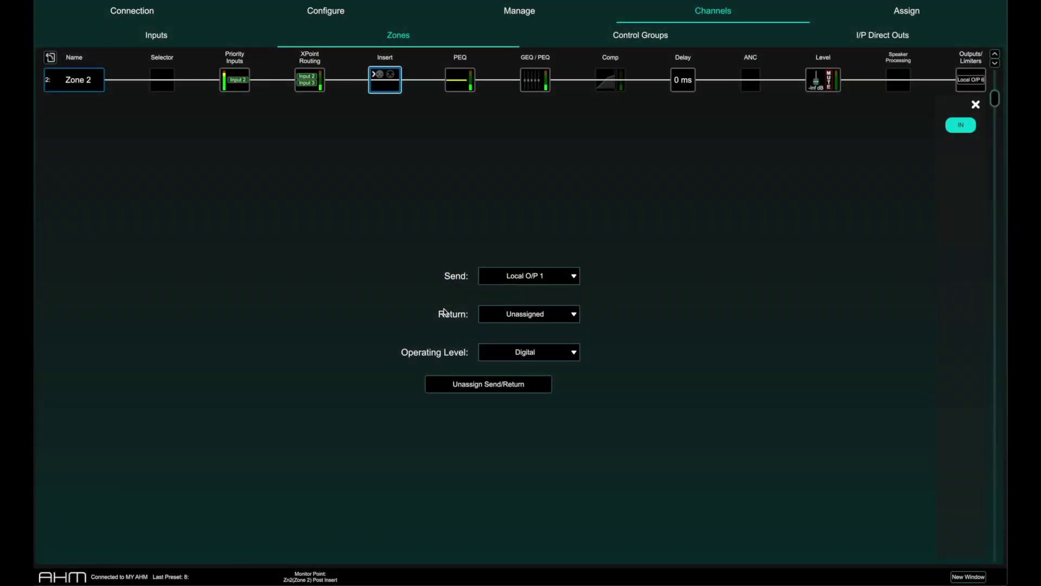
pyautogui.click(502, 315)
pyautogui.click(456, 312)
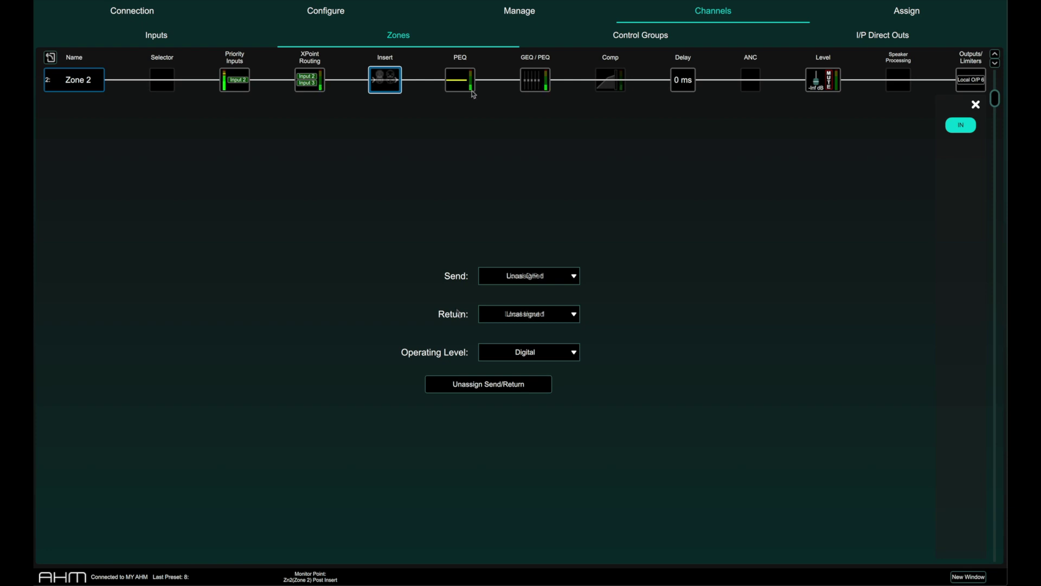
pyautogui.click(460, 80)
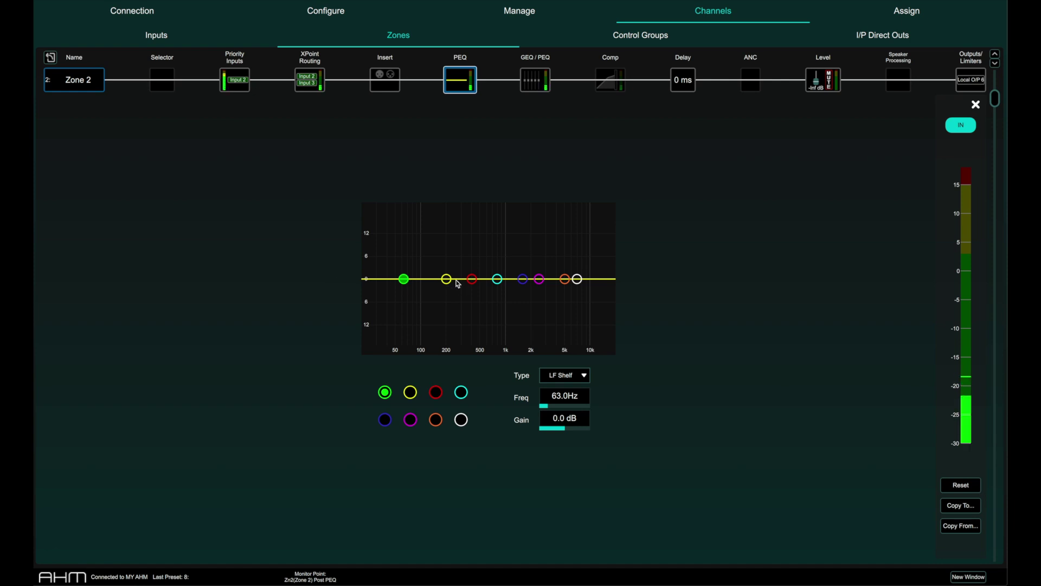
# Make Zone 2's yellow PEQ band a Bell Const Q cutting -5.2 dB at 215 Hz.
pyautogui.moveTo(447, 279); pyautogui.dragTo(452, 261)
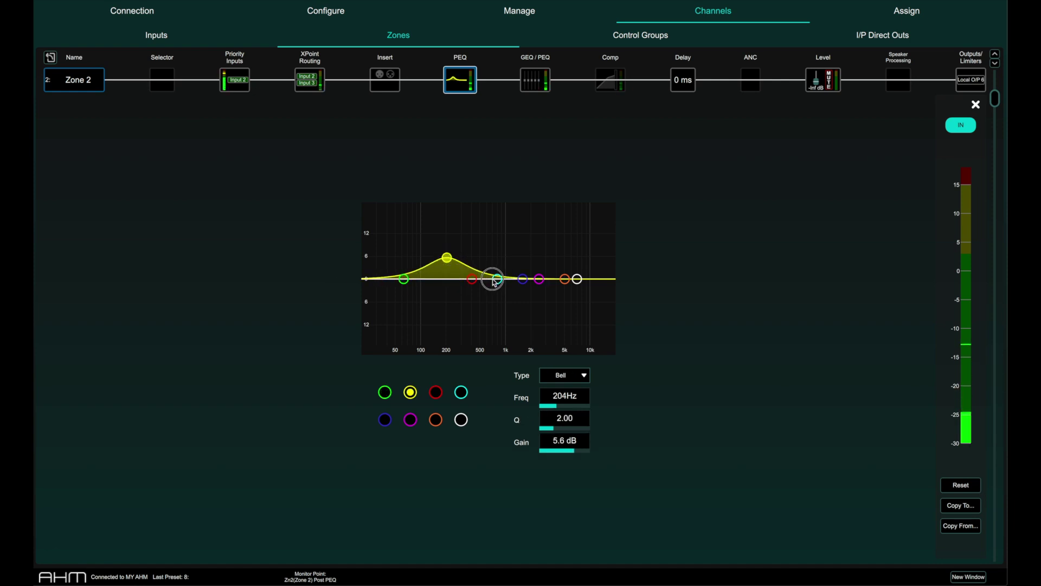
pyautogui.click(567, 379)
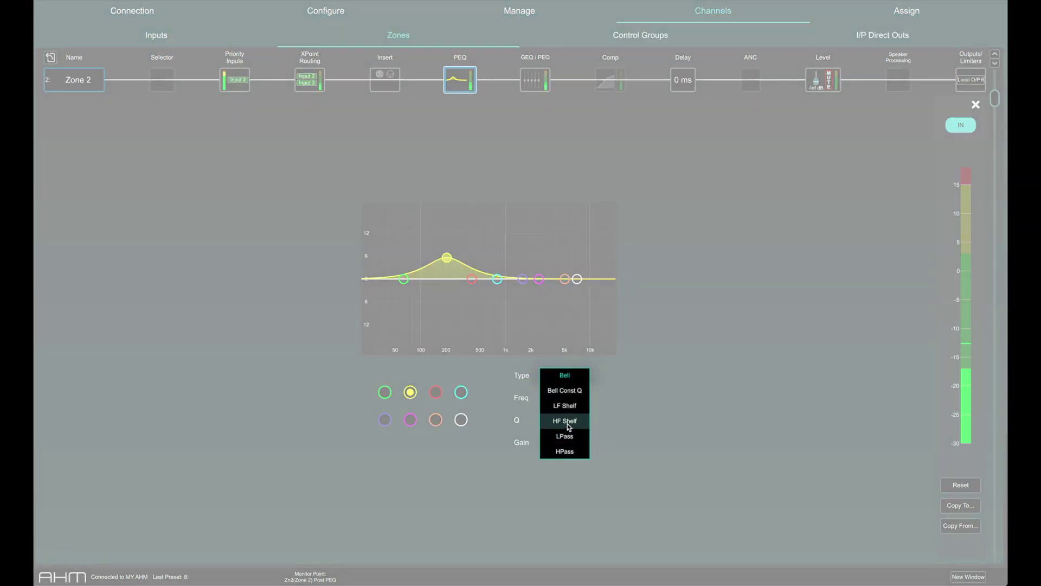
pyautogui.click(570, 391)
pyautogui.moveTo(448, 259); pyautogui.dragTo(454, 307)
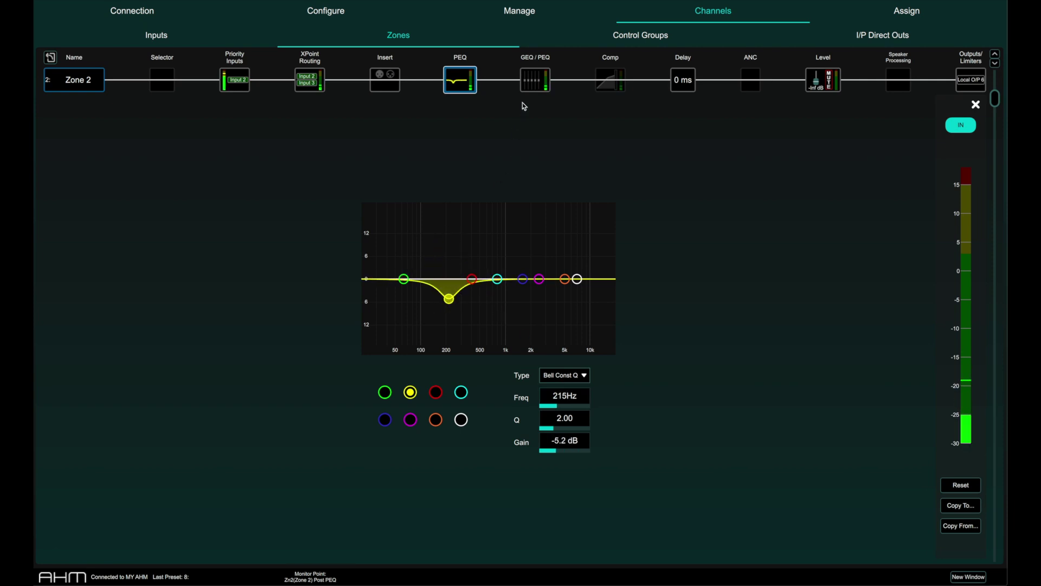
pyautogui.click(532, 81)
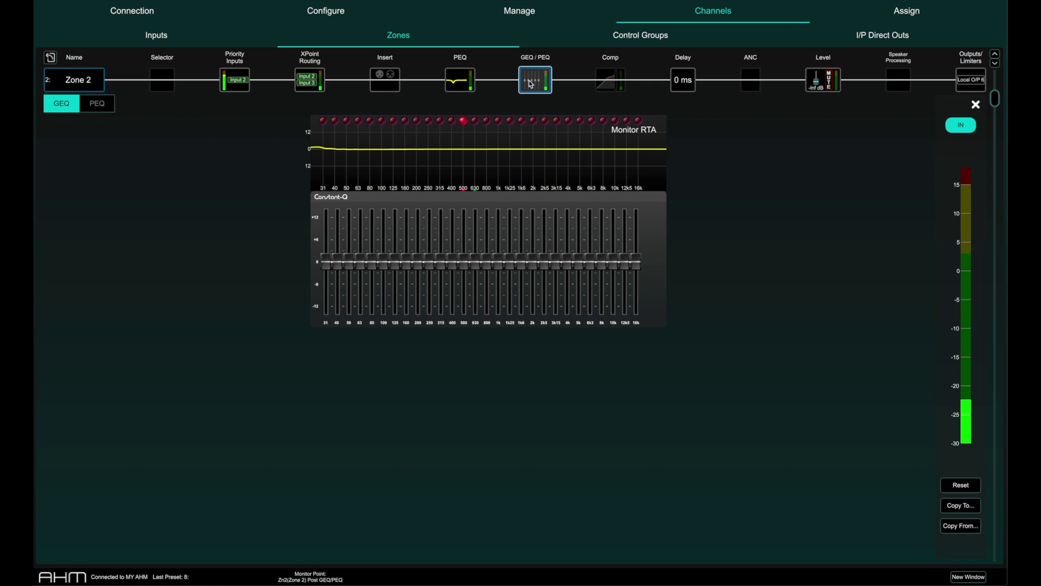
# Pull down the 800 Hz fader in Zone 2's graphic EQ, briefly checking the PEQ view.
pyautogui.moveTo(487, 259); pyautogui.dragTo(457, 277)
pyautogui.click(106, 109)
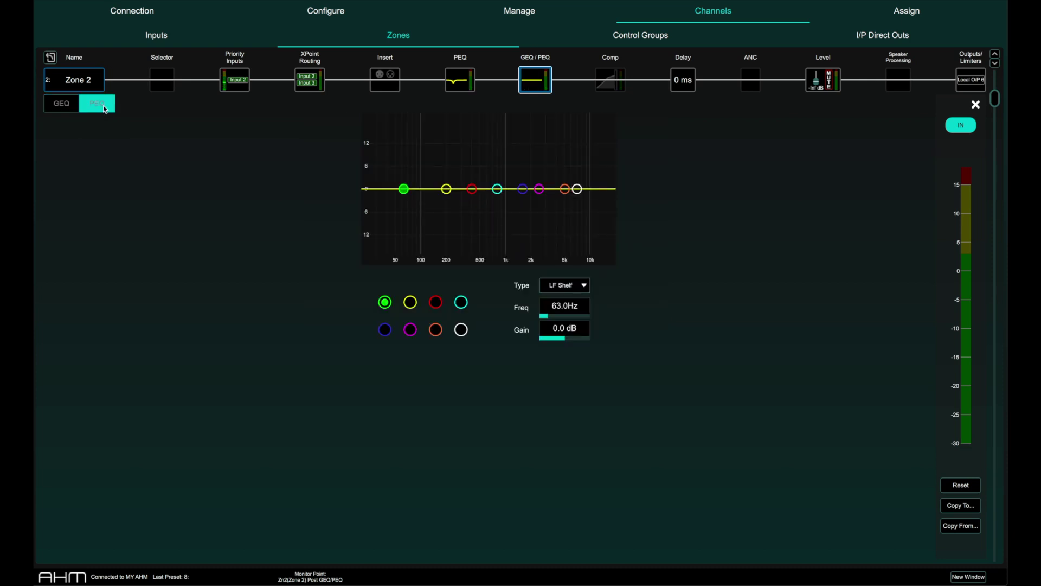
pyautogui.click(62, 104)
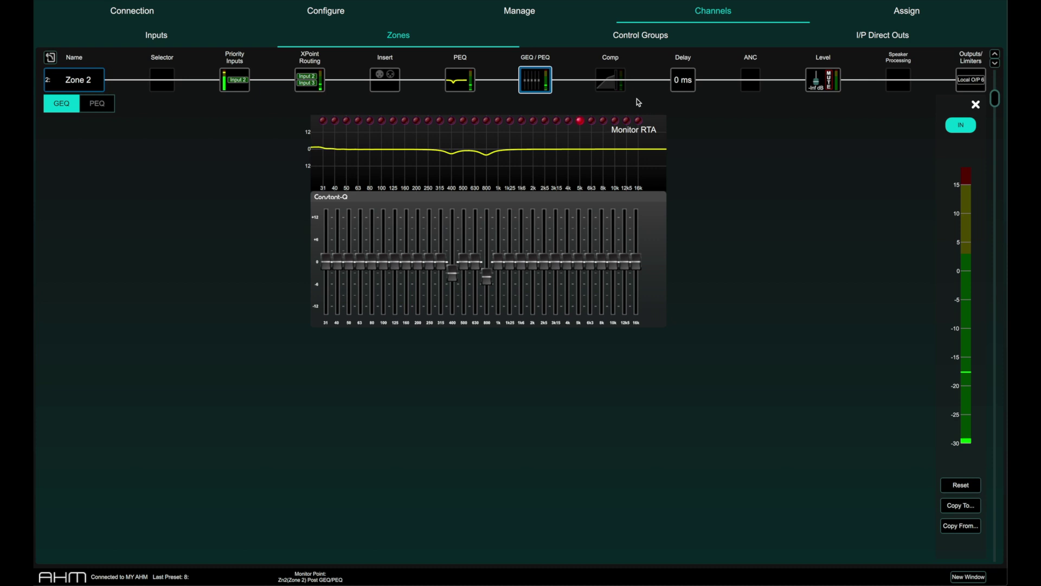
pyautogui.click(614, 84)
# Engage Zone 2's compressor with 5.91 ms attack, 157 ms release, side chain keyed from Zone 1.
pyautogui.click(961, 125)
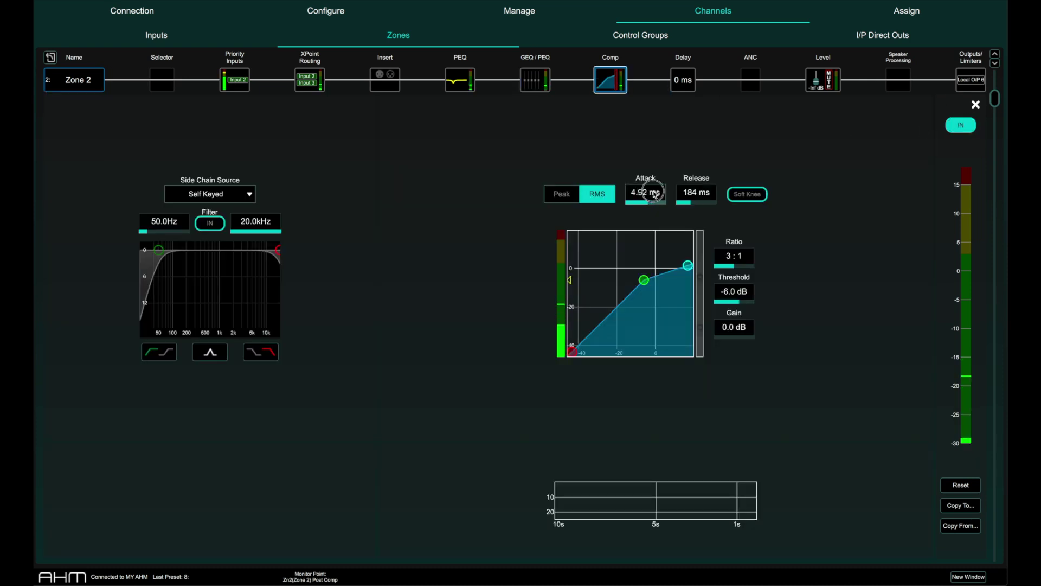
pyautogui.moveTo(653, 193); pyautogui.dragTo(682, 198)
pyautogui.click(735, 196)
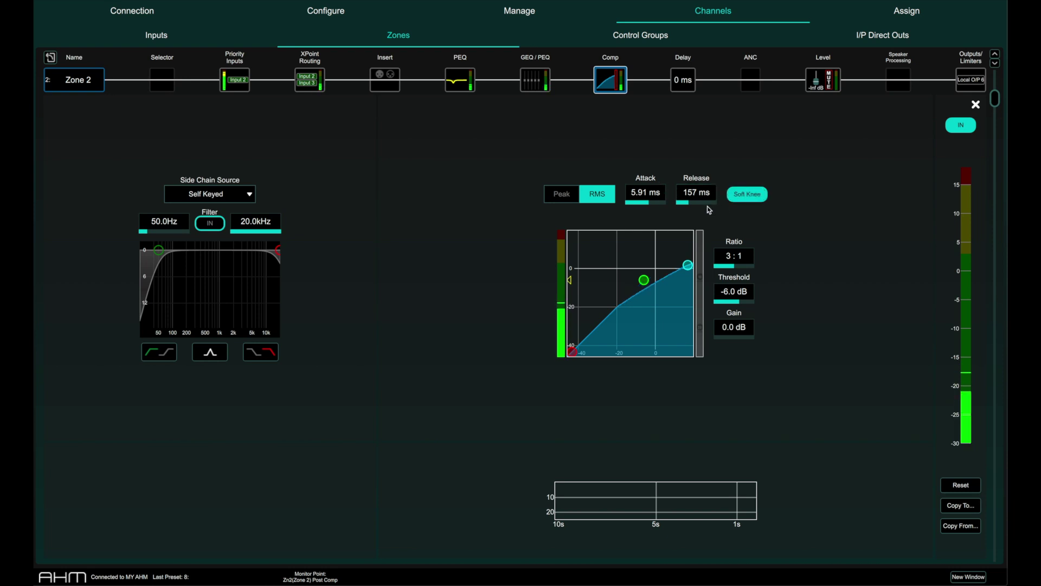
pyautogui.click(229, 201)
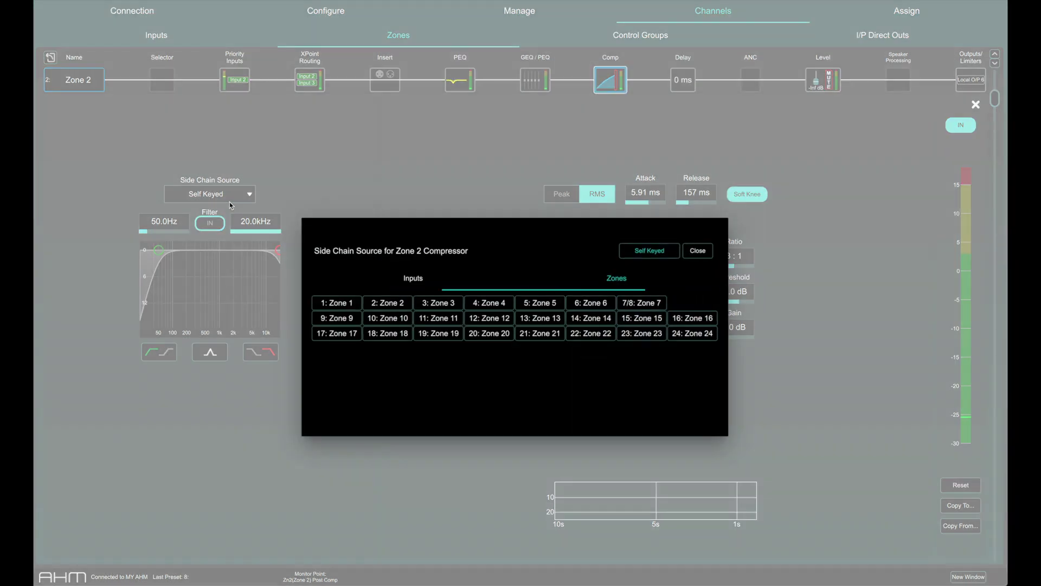
pyautogui.click(322, 303)
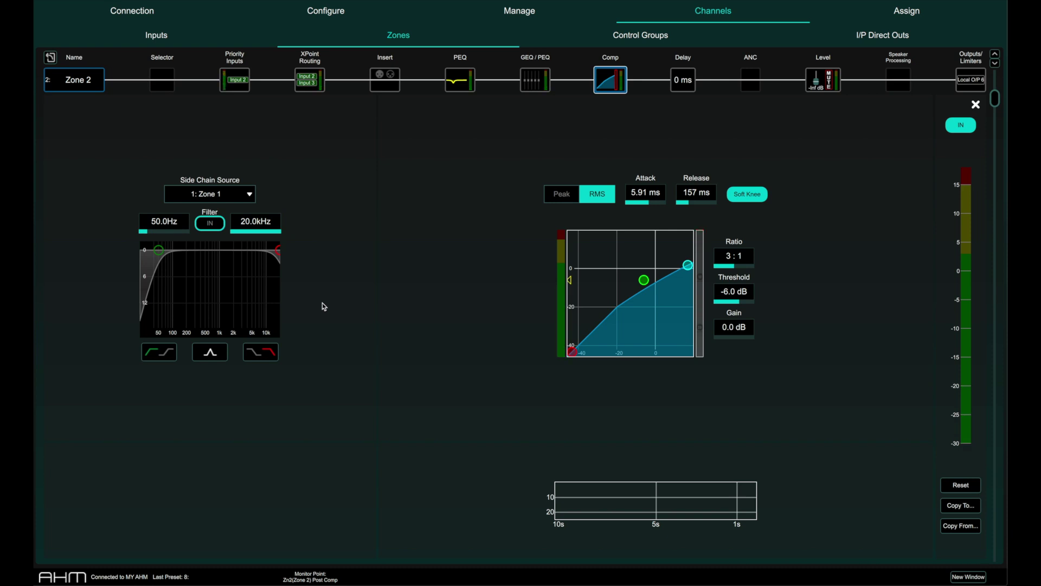
pyautogui.click(683, 87)
# Lengthen Zone 2's delay, show it in feet, and lower the speed-of-sound air temperature.
pyautogui.moveTo(516, 284)
pyautogui.mouseDown()
pyautogui.moveTo(604, 284)
pyautogui.moveTo(498, 282)
pyautogui.mouseUp()
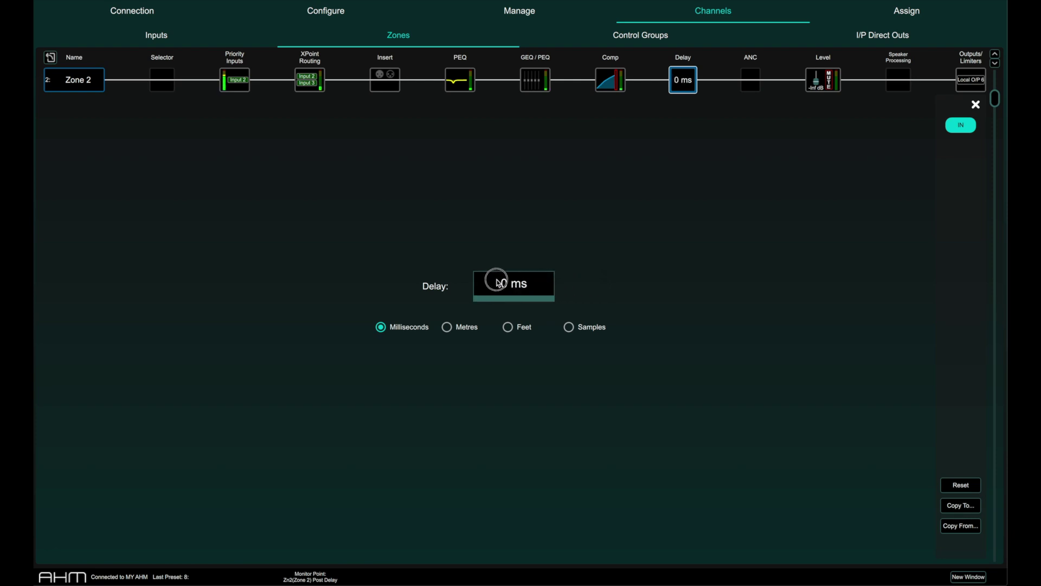
pyautogui.click(447, 328)
pyautogui.click(505, 330)
pyautogui.click(568, 328)
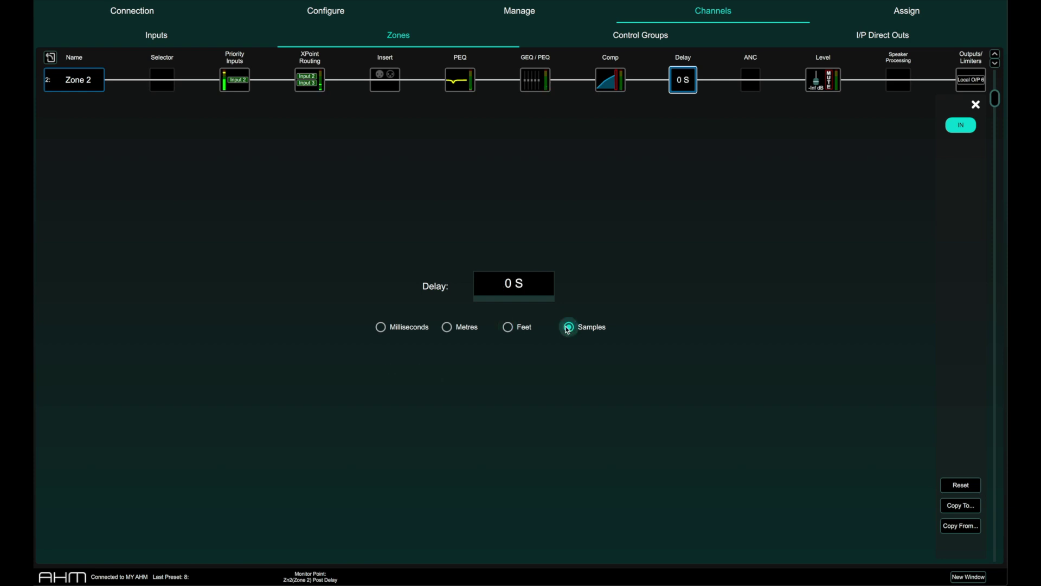
pyautogui.click(510, 328)
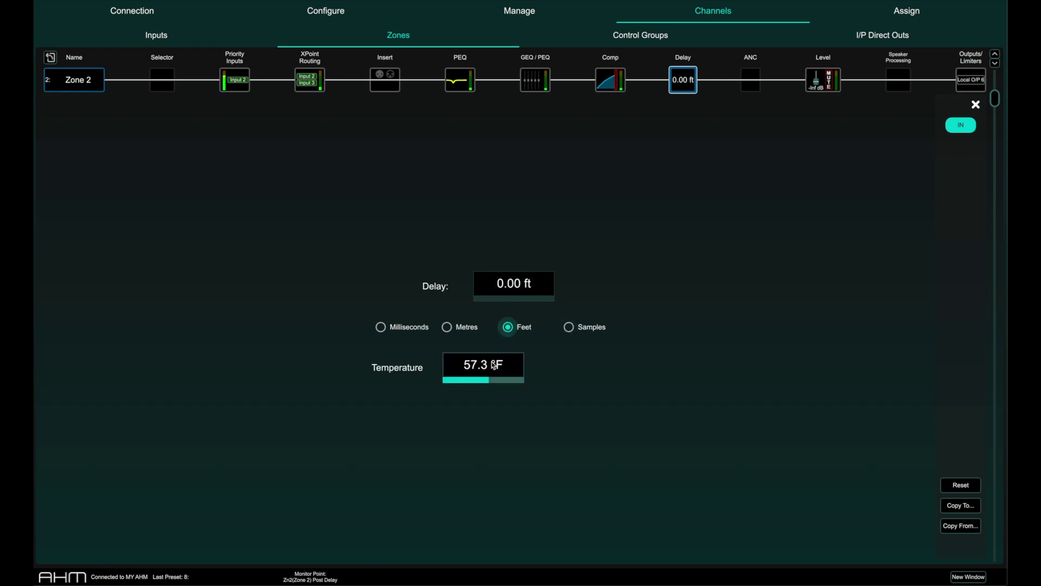
pyautogui.moveTo(475, 365); pyautogui.dragTo(474, 365)
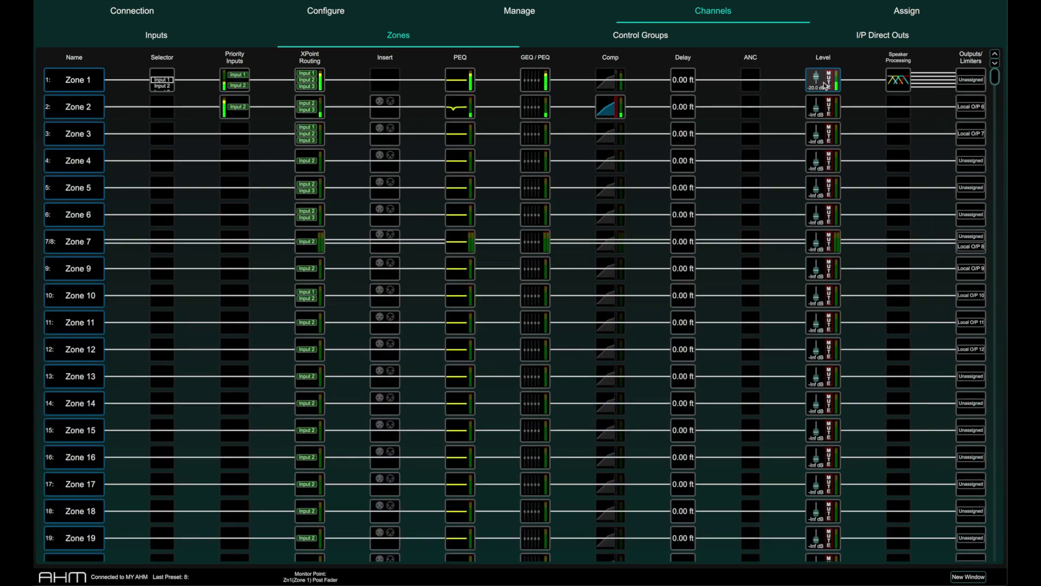
# Raise Zone 1's level fader to -10.5 dB and mute the zone.
pyautogui.click(824, 82)
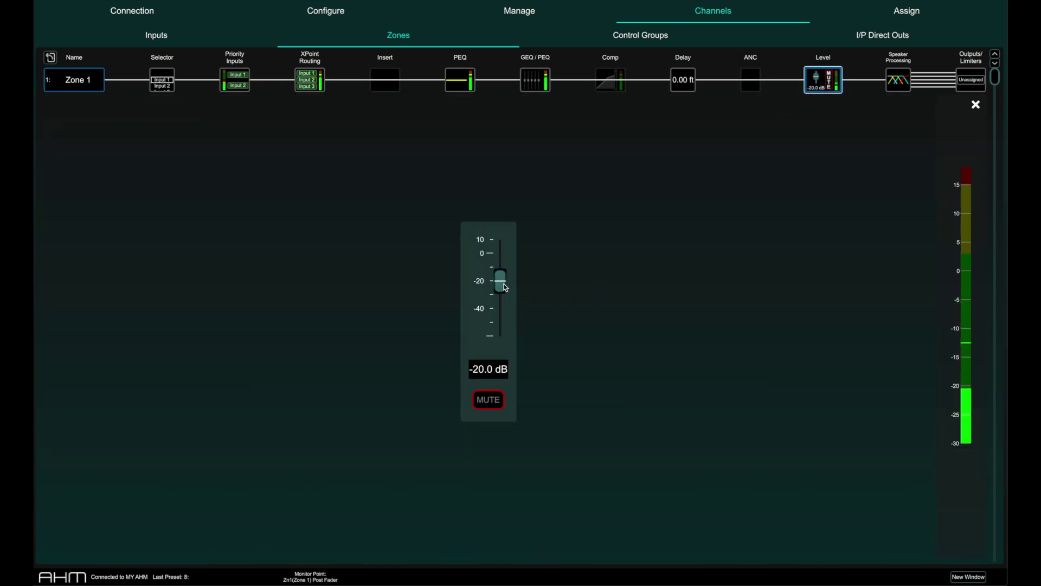
pyautogui.moveTo(505, 288); pyautogui.dragTo(504, 274)
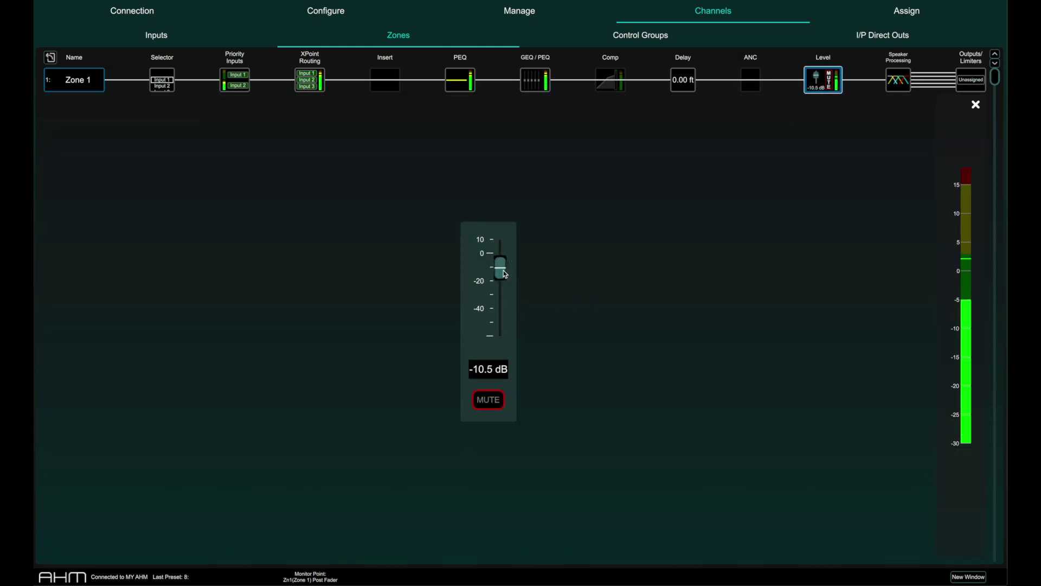
pyautogui.click(501, 400)
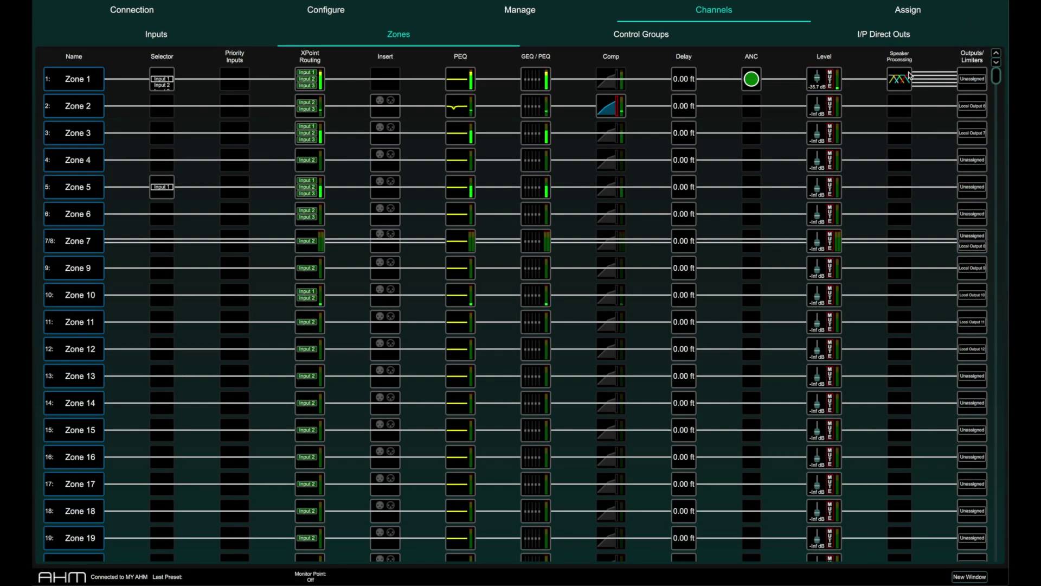
pyautogui.click(901, 78)
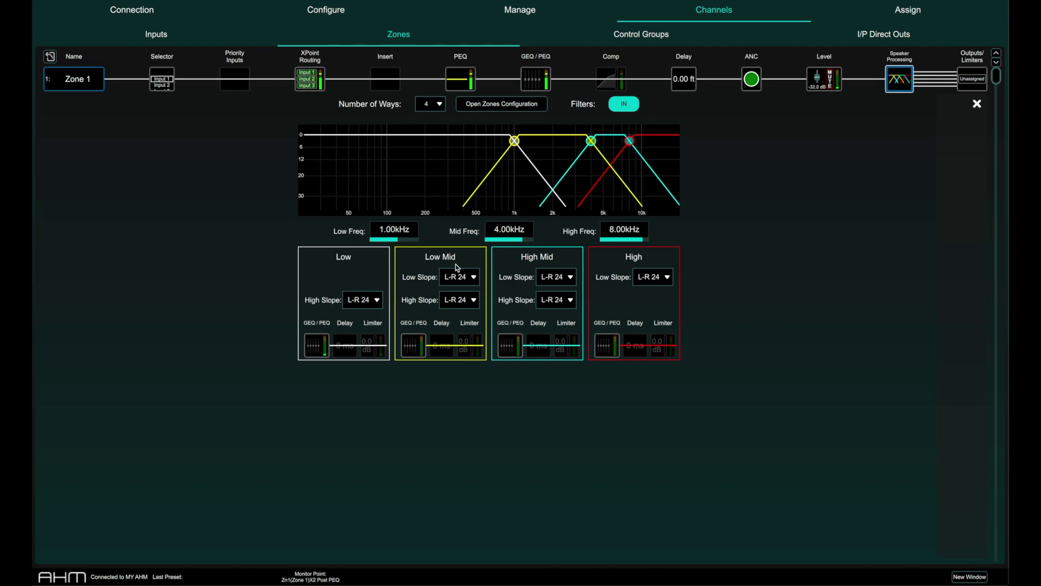
# Set the crossover's Low band high slope to Butt 12 and close the panel.
pyautogui.click(362, 300)
pyautogui.click(367, 301)
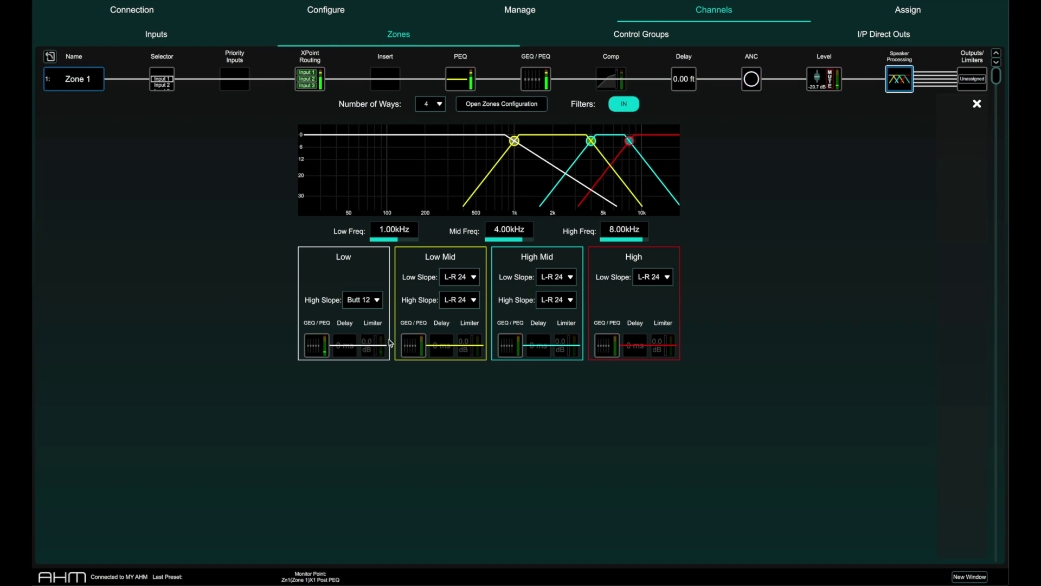
pyautogui.click(977, 103)
# Assign Zone 1's Full Range, Low and Low Mid feeds to Local Outputs 1, 2 and 3.
pyautogui.click(979, 80)
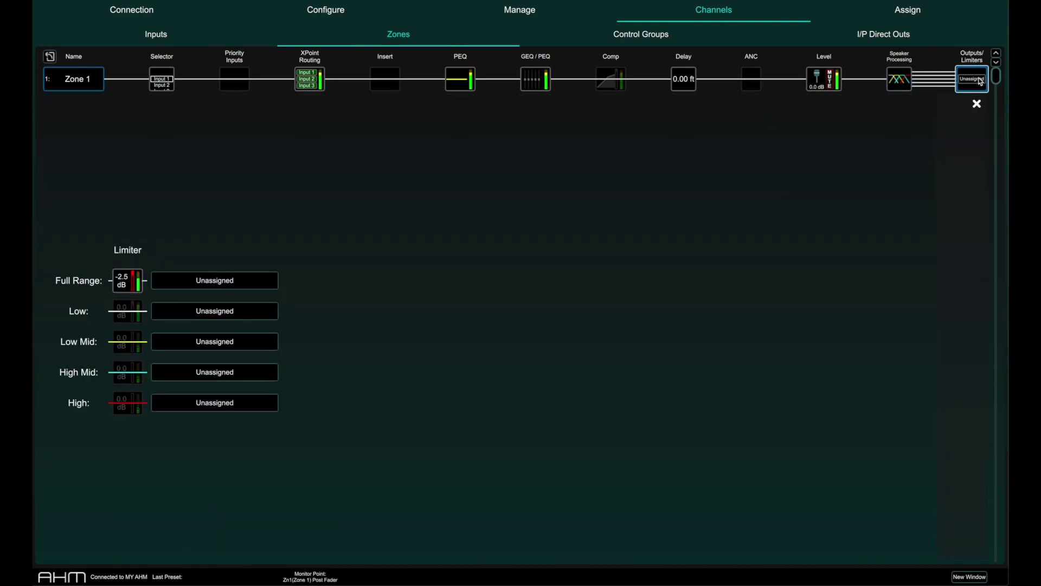
pyautogui.click(245, 281)
pyautogui.click(446, 321)
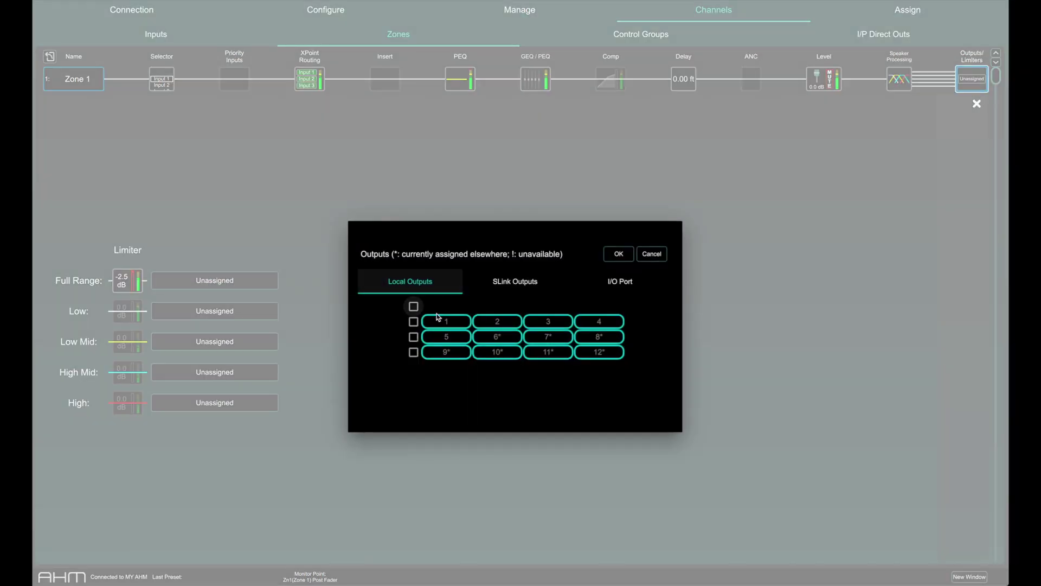
pyautogui.click(618, 254)
pyautogui.click(269, 310)
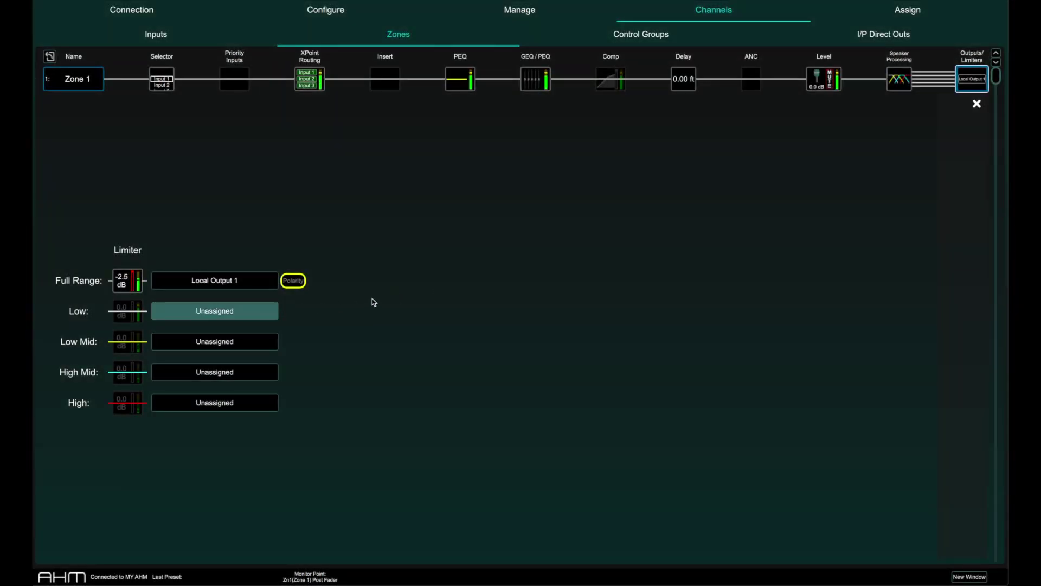
pyautogui.click(498, 321)
pyautogui.click(617, 254)
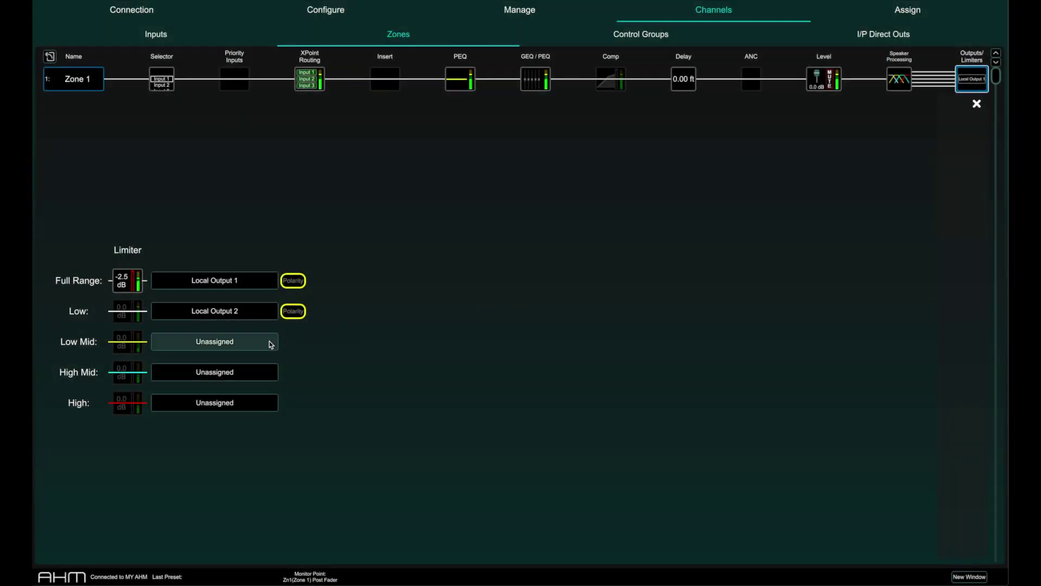
pyautogui.click(271, 341)
pyautogui.click(548, 321)
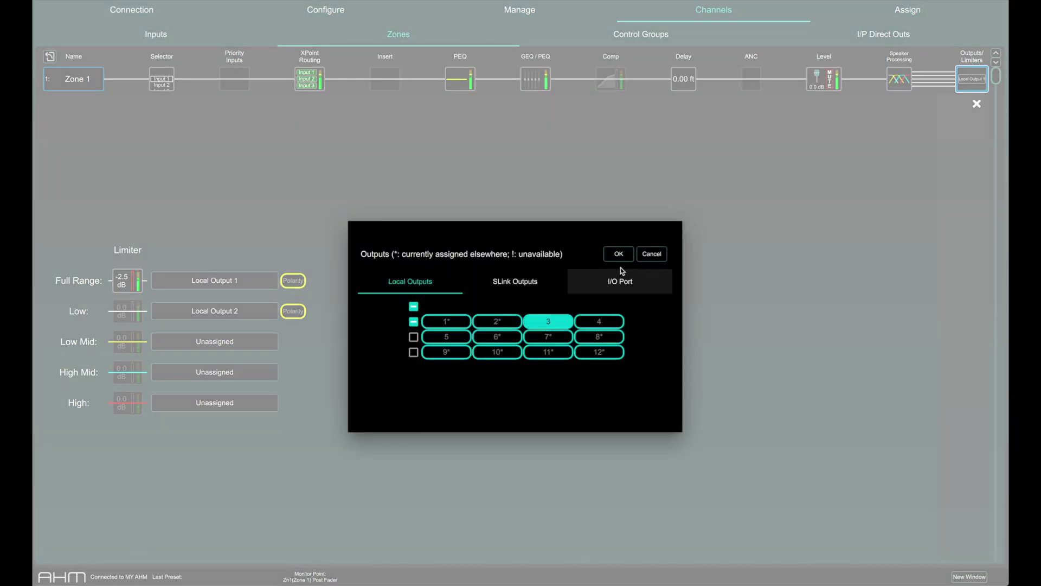
pyautogui.click(619, 254)
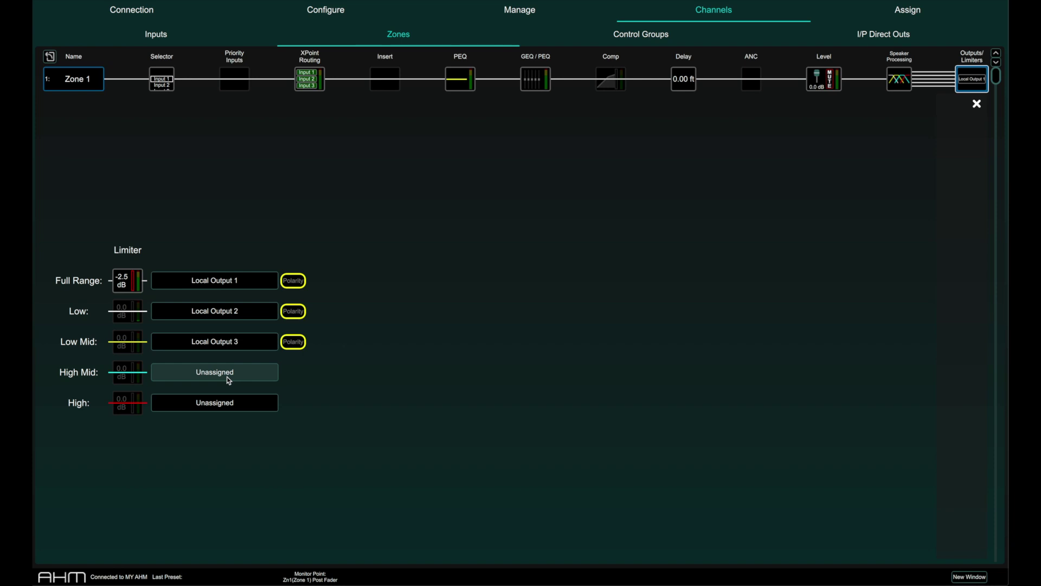
pyautogui.click(135, 288)
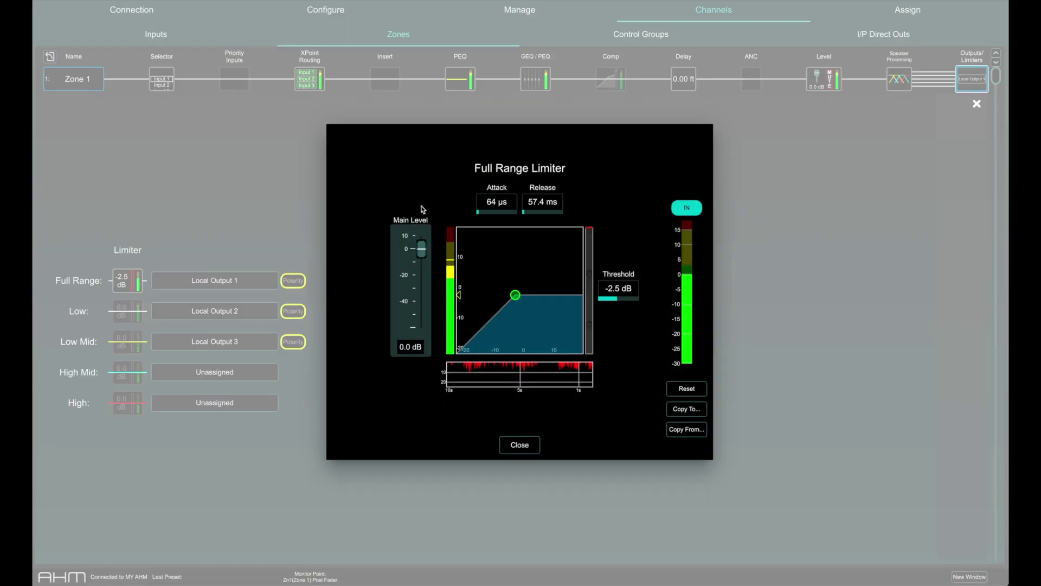
# Give the Full Range limiter 85 µs attack, 64.9 ms release and a -3.2 dB threshold.
pyautogui.click(486, 205)
pyautogui.moveTo(486, 205); pyautogui.dragTo(548, 202)
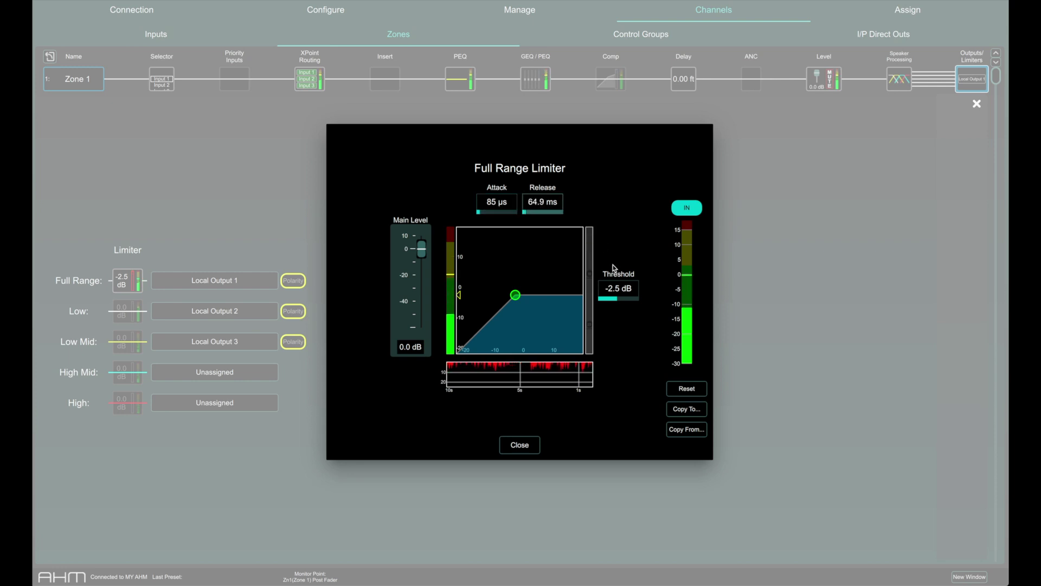
pyautogui.click(616, 296)
pyautogui.moveTo(615, 296); pyautogui.dragTo(616, 299)
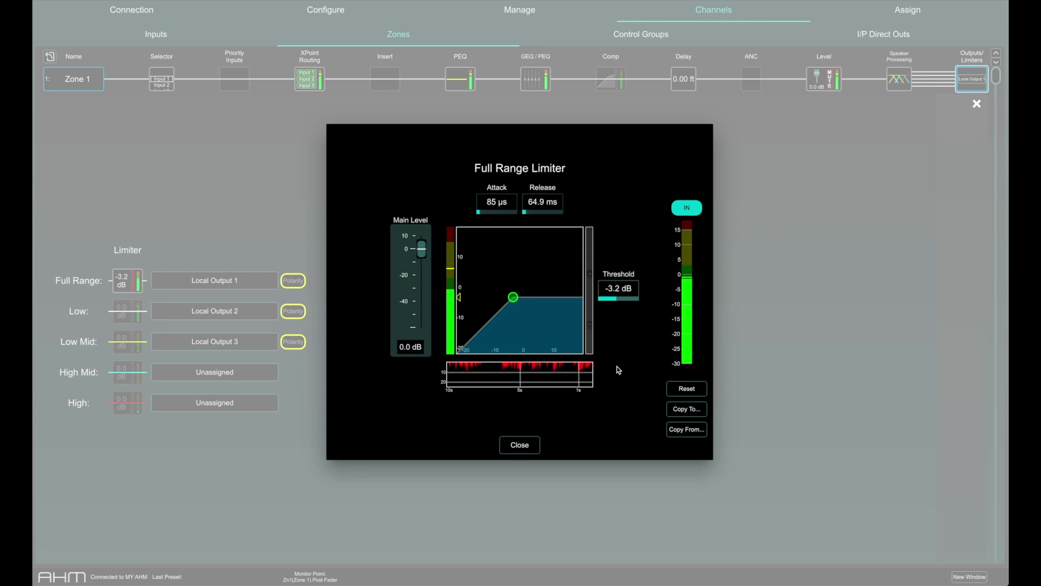